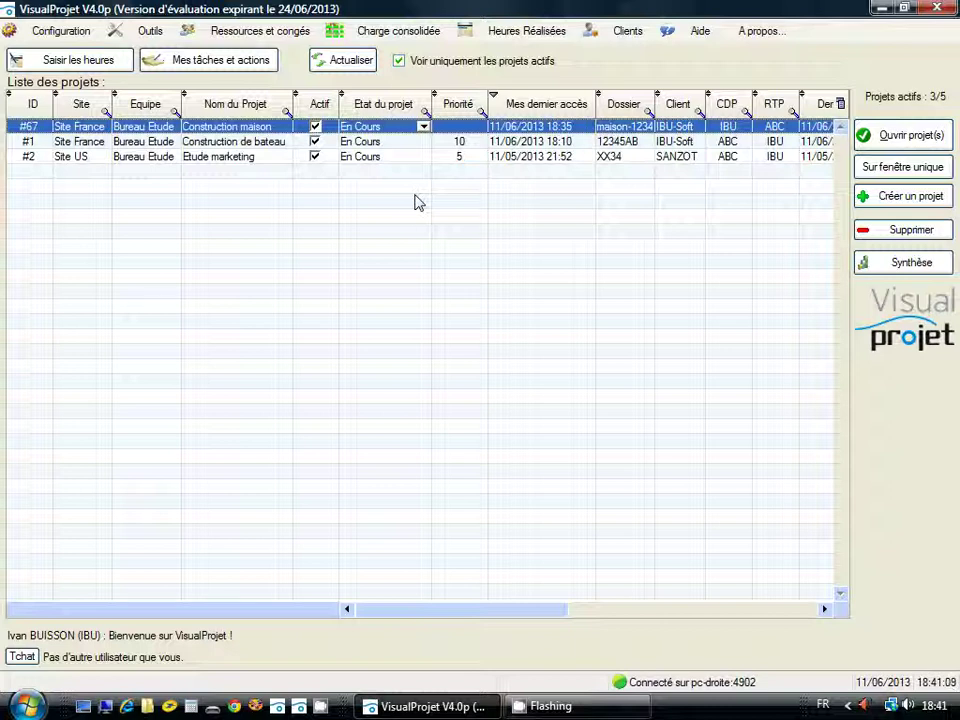
- Open the monthly hours entry, widen the task column slightly, and add all tasks of the project Construction maison to the timesheet
left_click(95, 62)
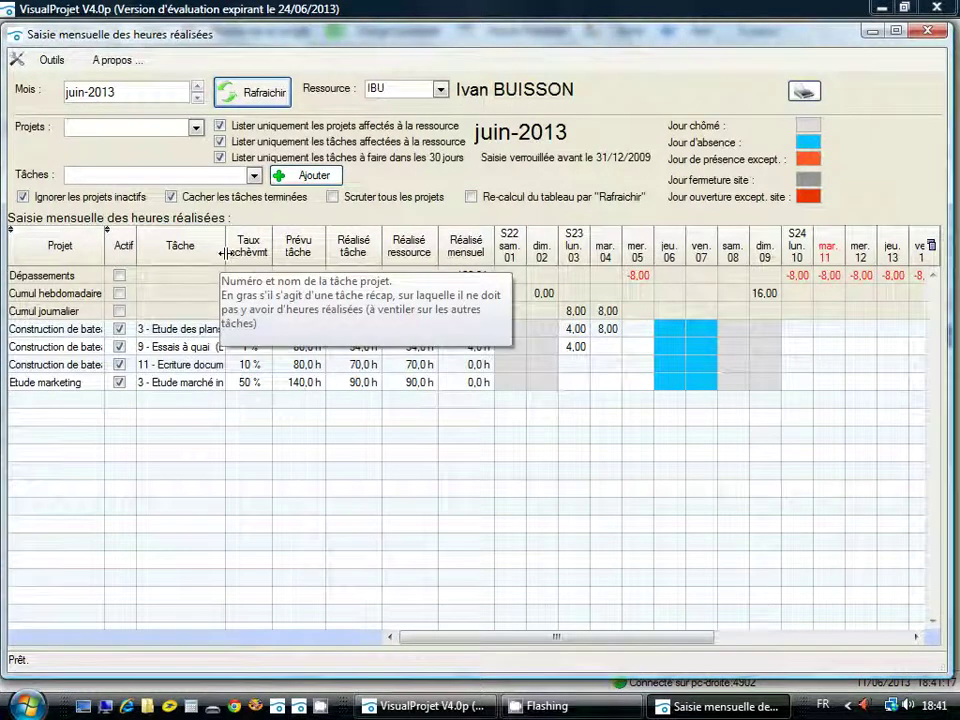
left_click_drag(222, 253, 241, 253)
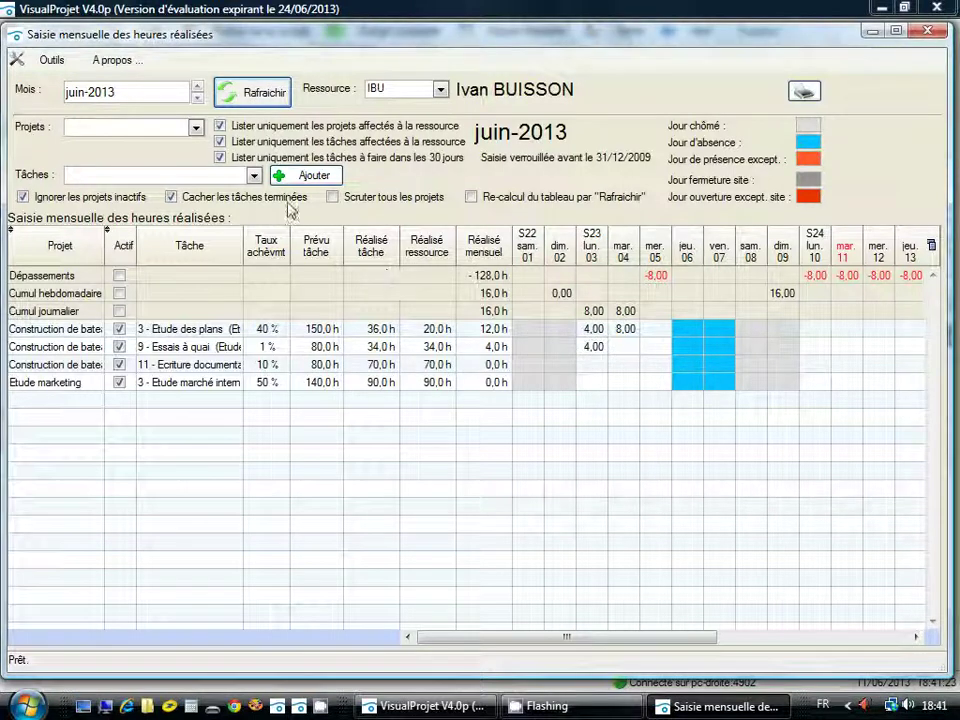
left_click(197, 129)
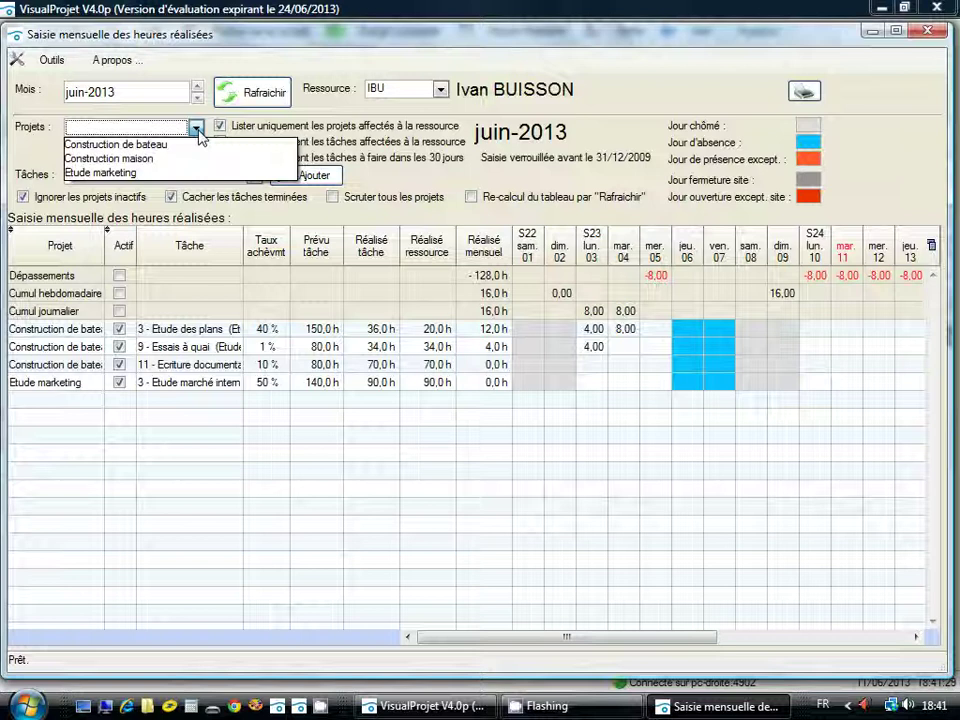
left_click(127, 160)
left_click(254, 175)
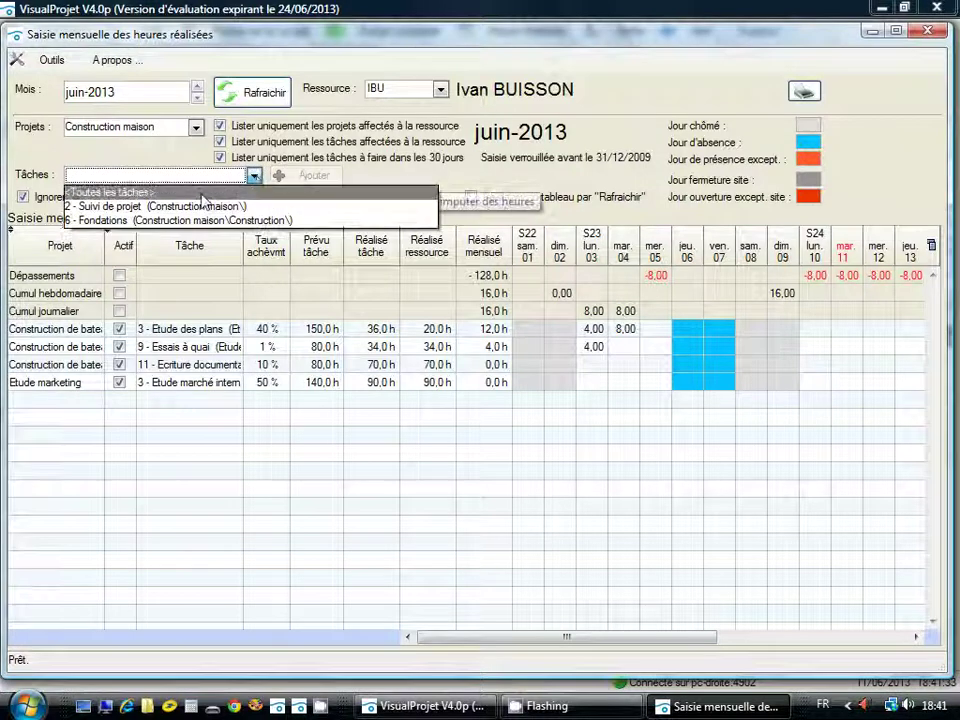
left_click(140, 191)
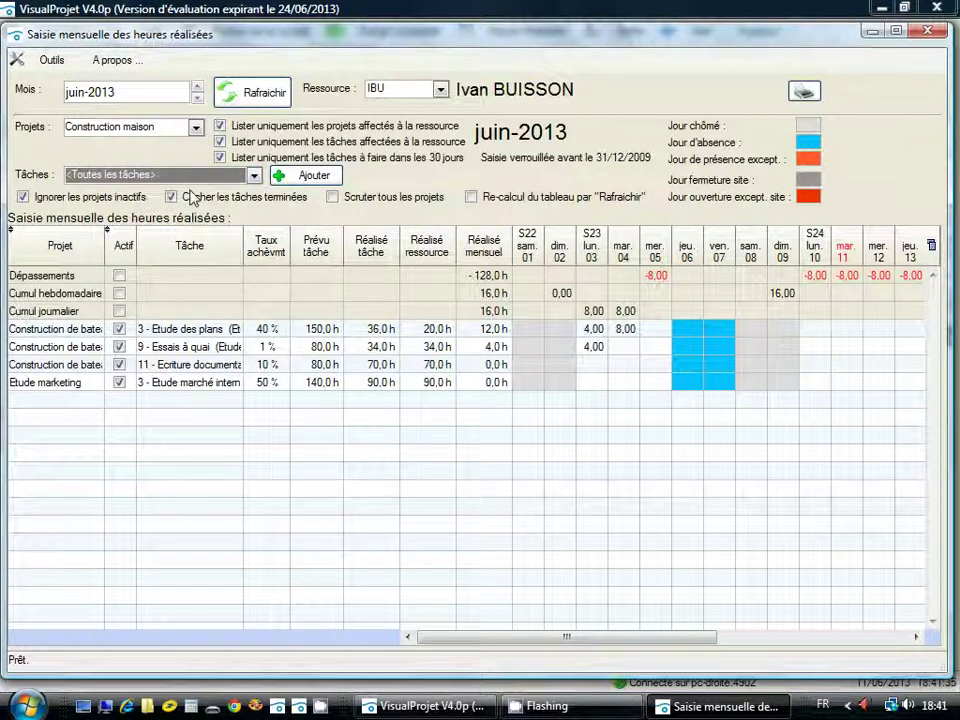
left_click(288, 176)
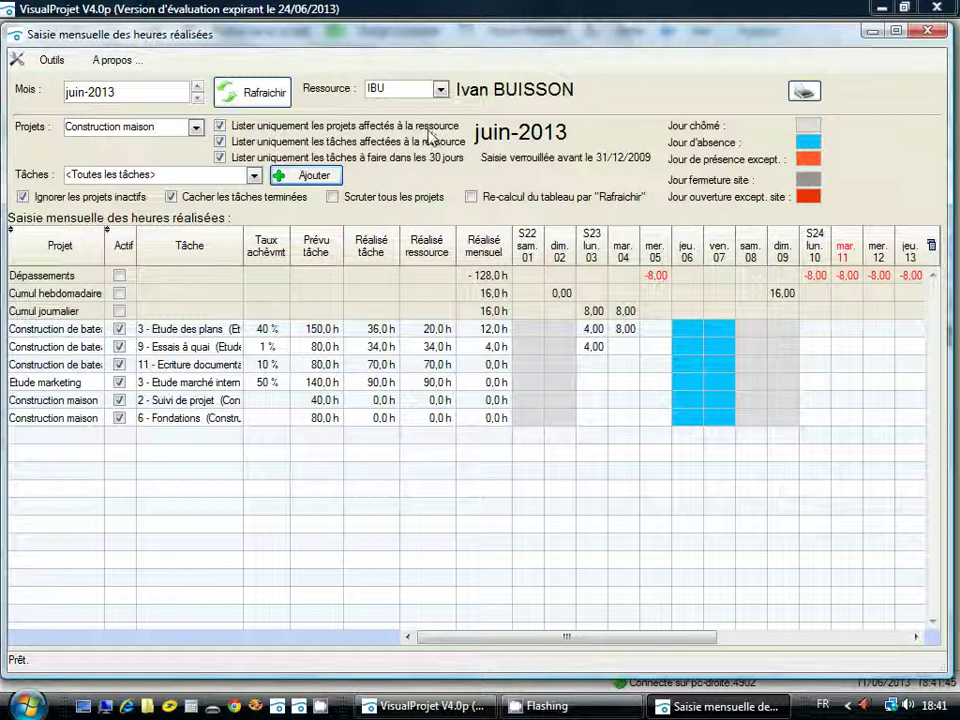
left_click(220, 128)
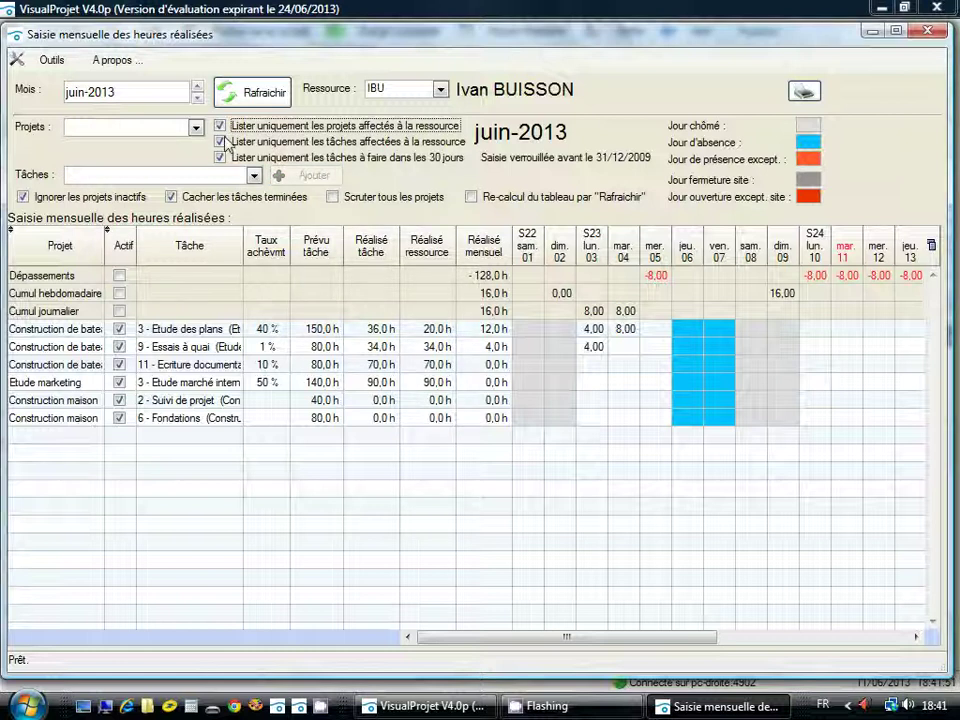
left_click(221, 142)
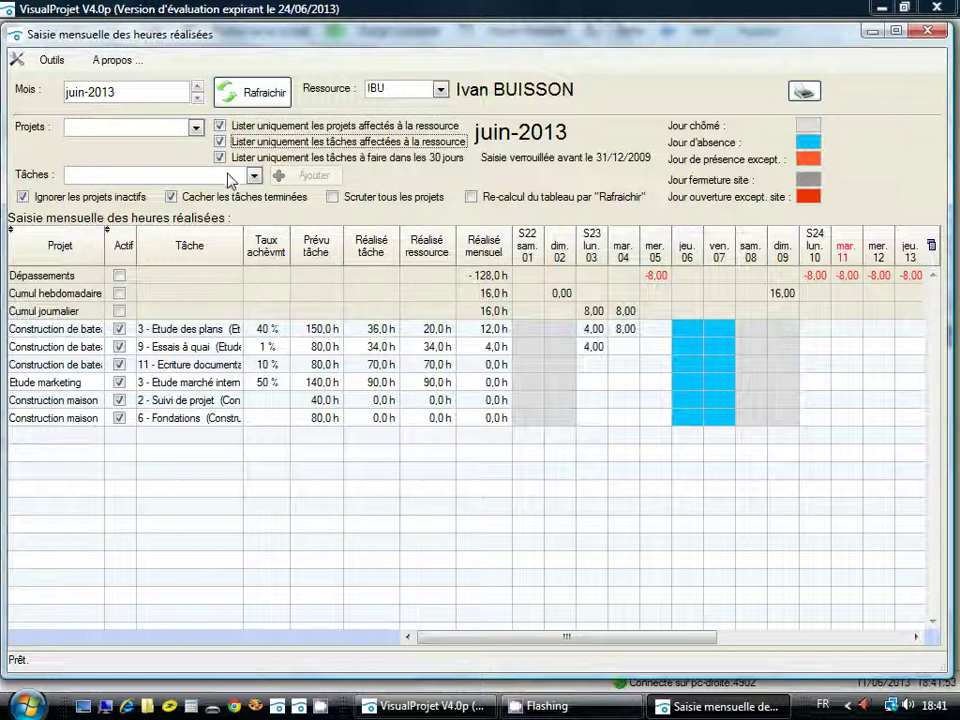
left_click(220, 157)
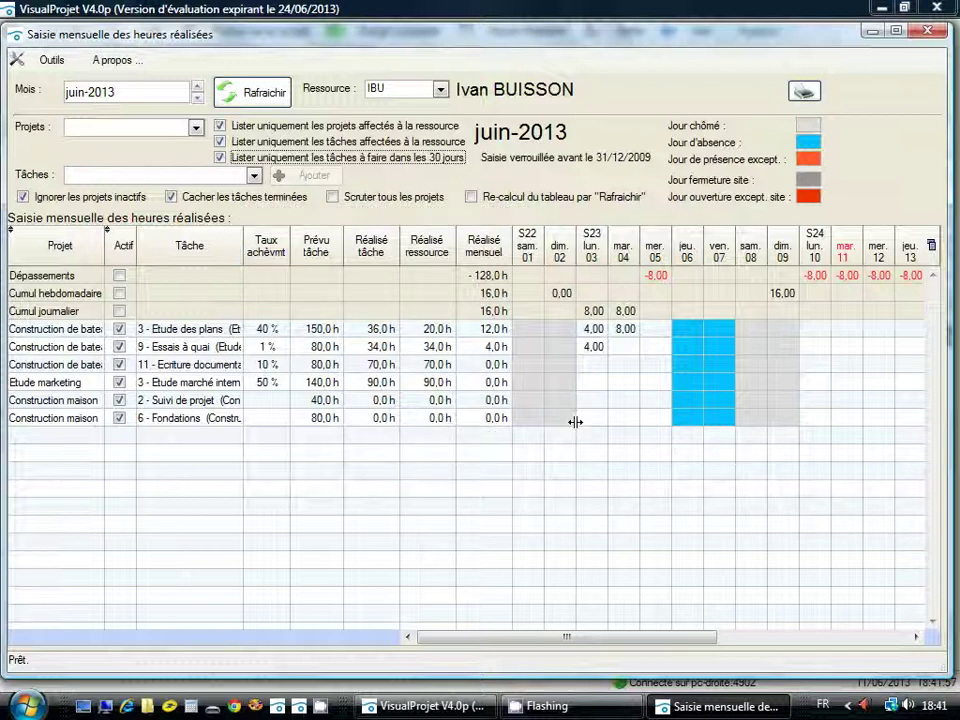
- Log hours for Construction maison's Fondations task: 4 on Wednesday 05 and 2 on Monday 10 June 2013
left_click(656, 421)
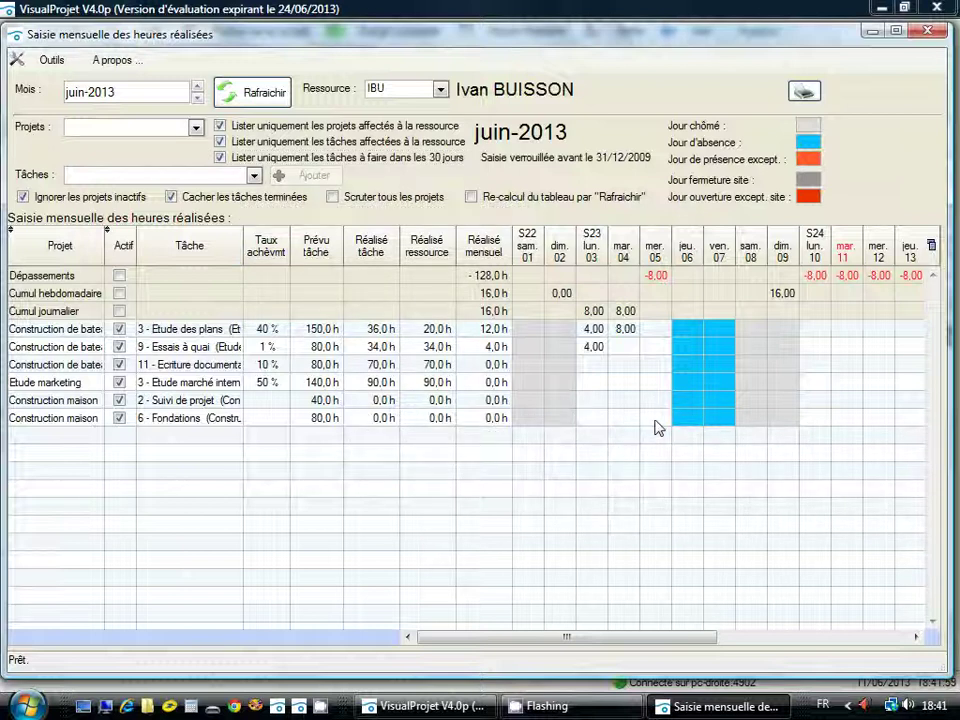
type("4")
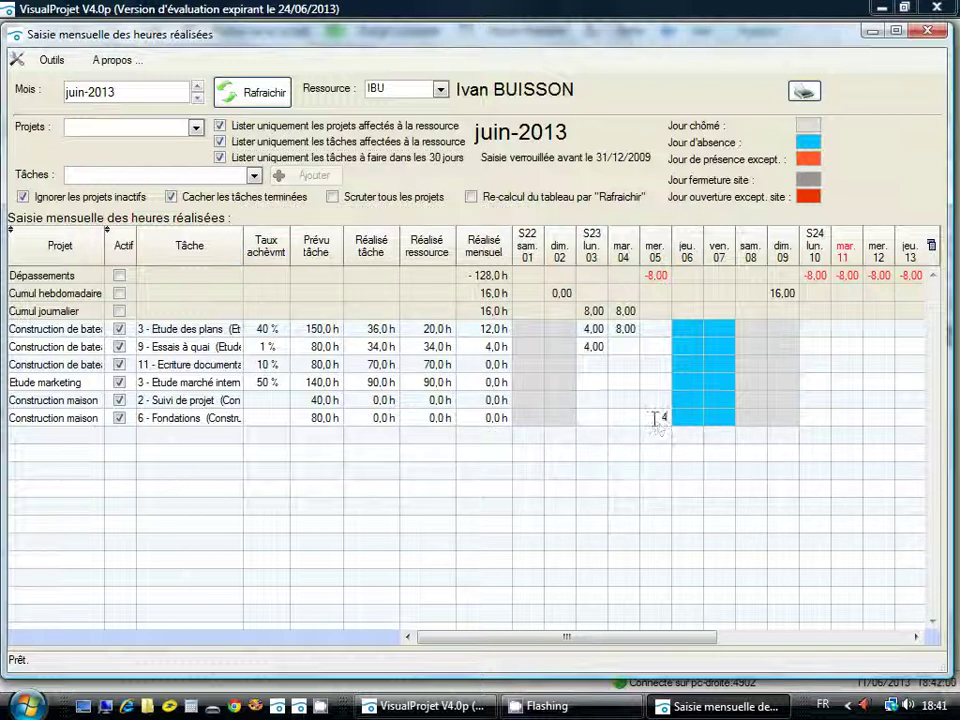
left_click(808, 417)
type("2")
- Log hours for Construction maison's Suivi de projet task: 6 on Monday 10 and 4 on Wednesday 05 June 2013
left_click(813, 402)
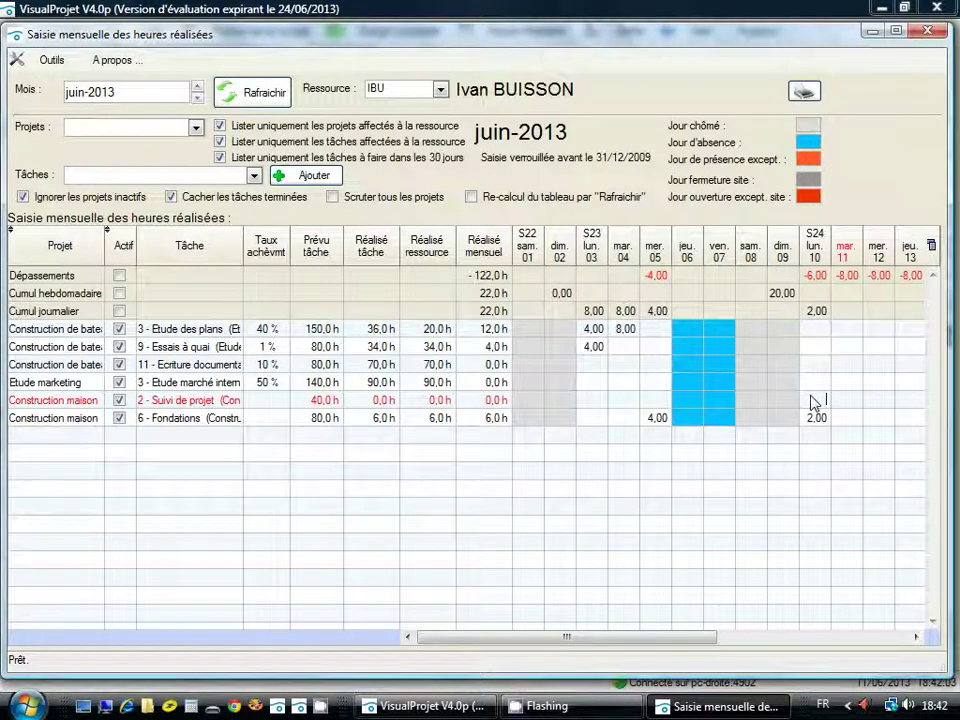
type("6")
key("Return")
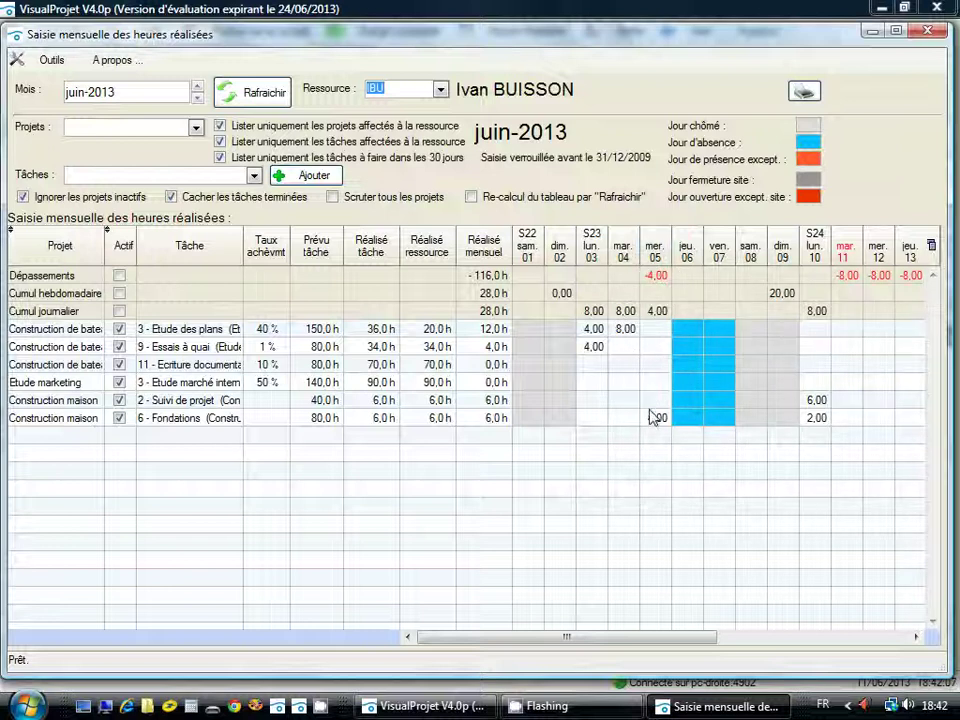
left_click(655, 402)
type("4")
key("Return")
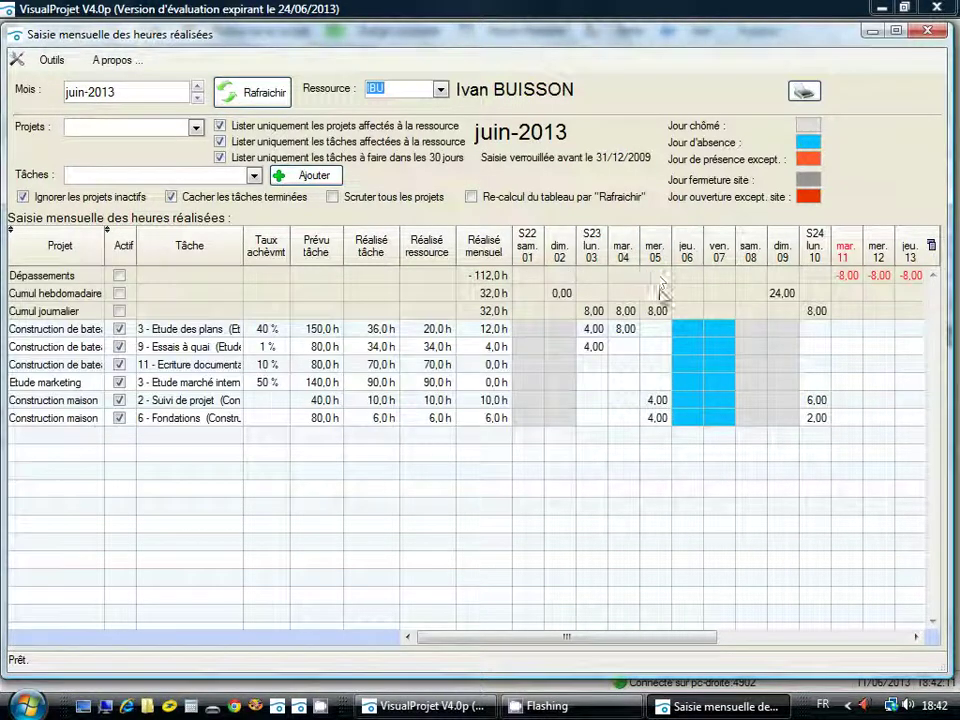
- Try logging 8 hours for Fondations on the absence day Friday 07 June, and reset the entry to 0
left_click(722, 418)
type("8")
key("Return")
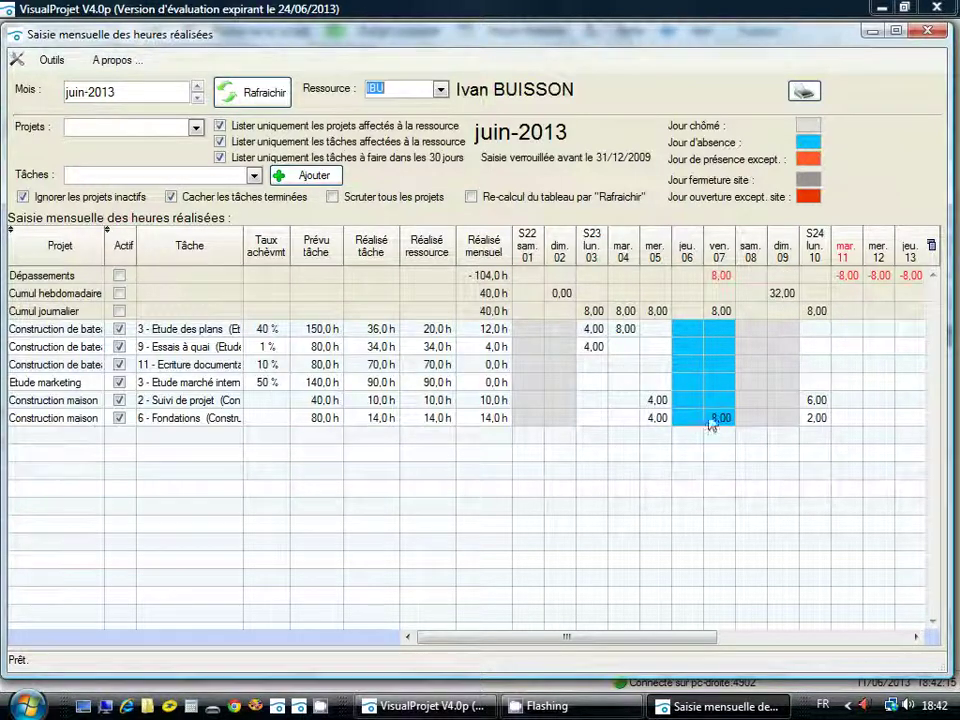
left_click(716, 419)
type("0")
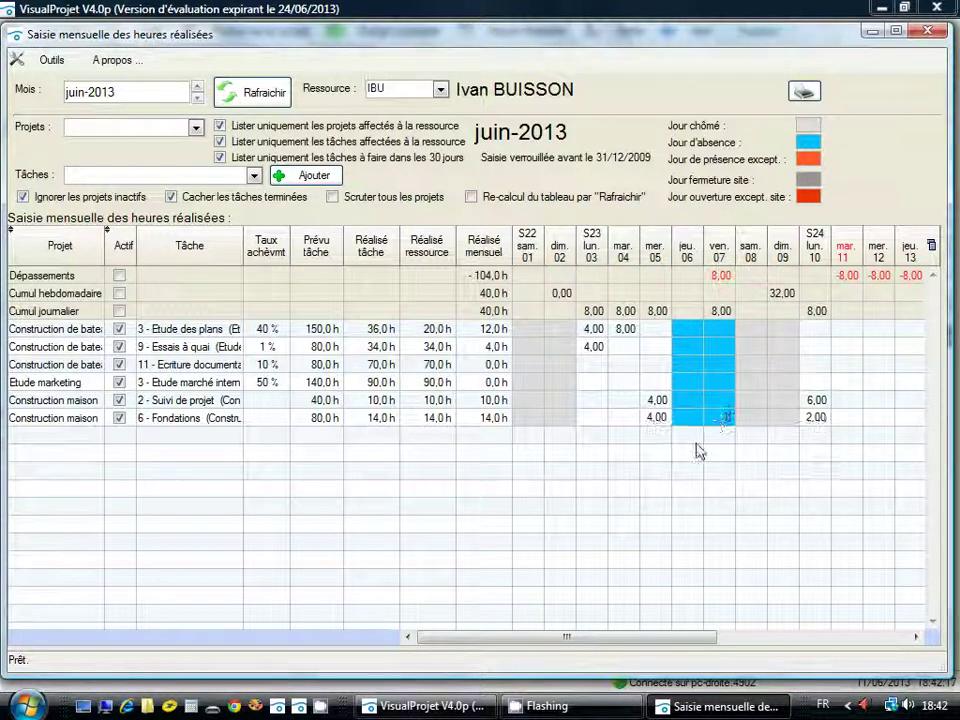
key("Return")
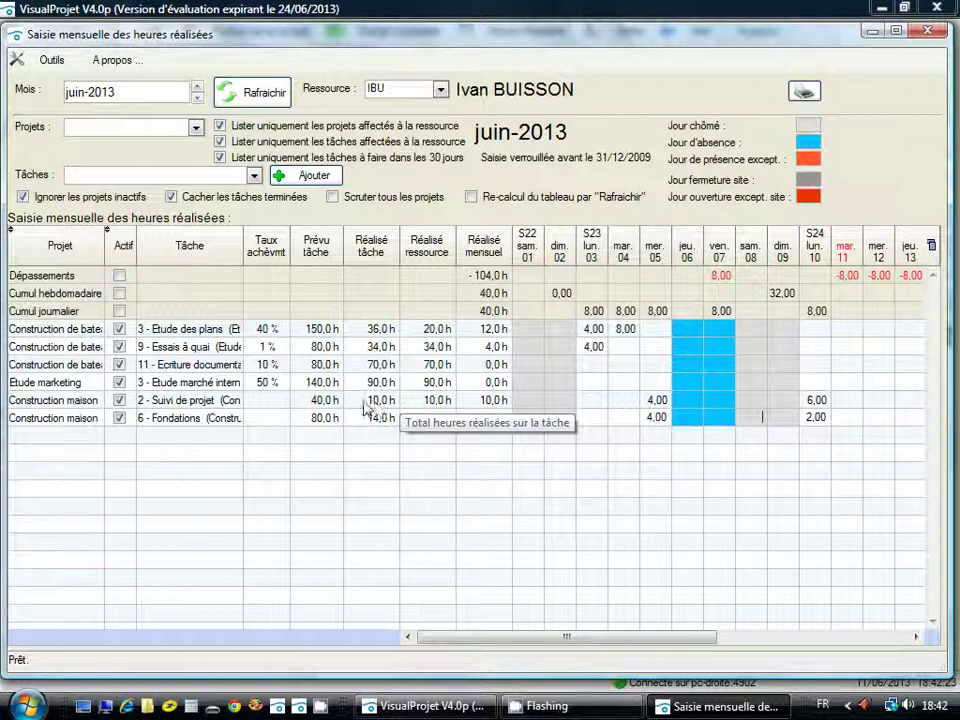
- Attach the comment "ceci est un commentaire" to the Fondations hours of Monday 10 June
right_click(810, 420)
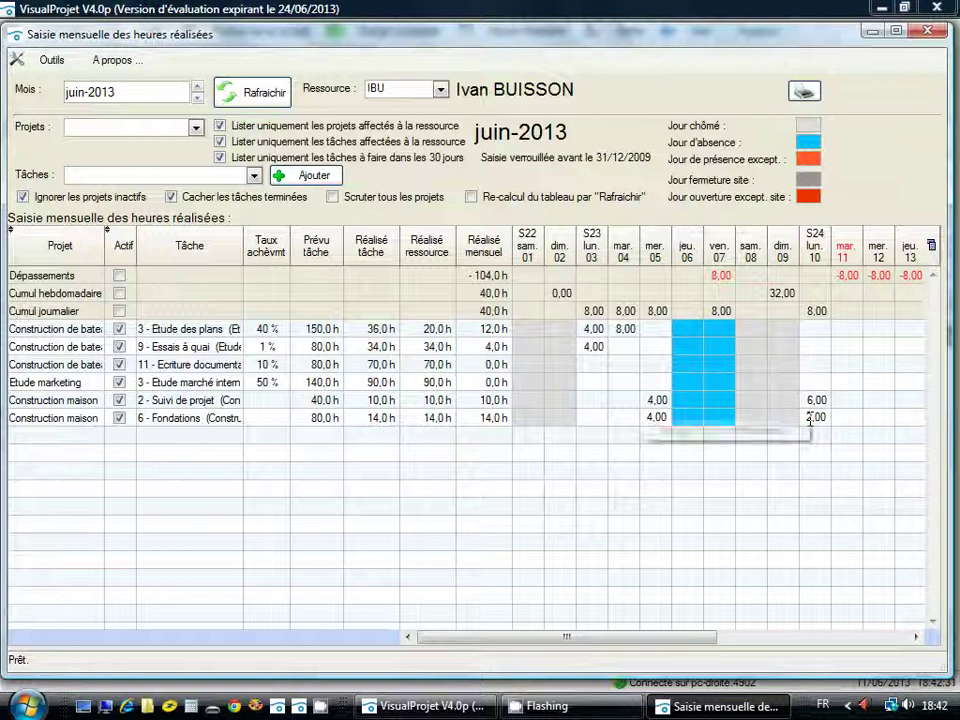
left_click(786, 432)
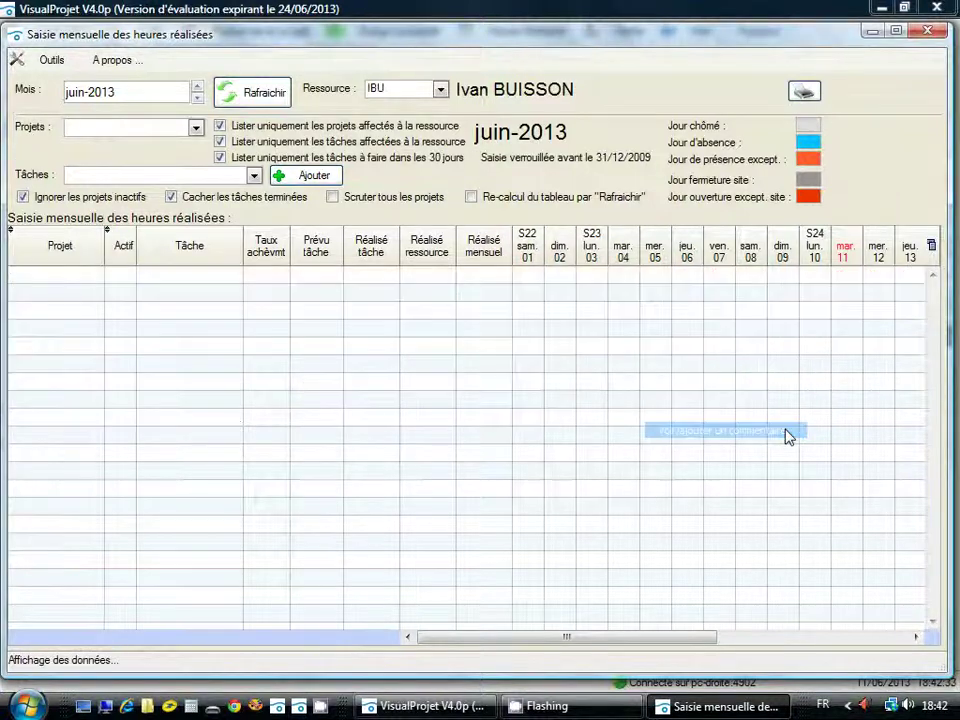
type("ceci est un commentaire")
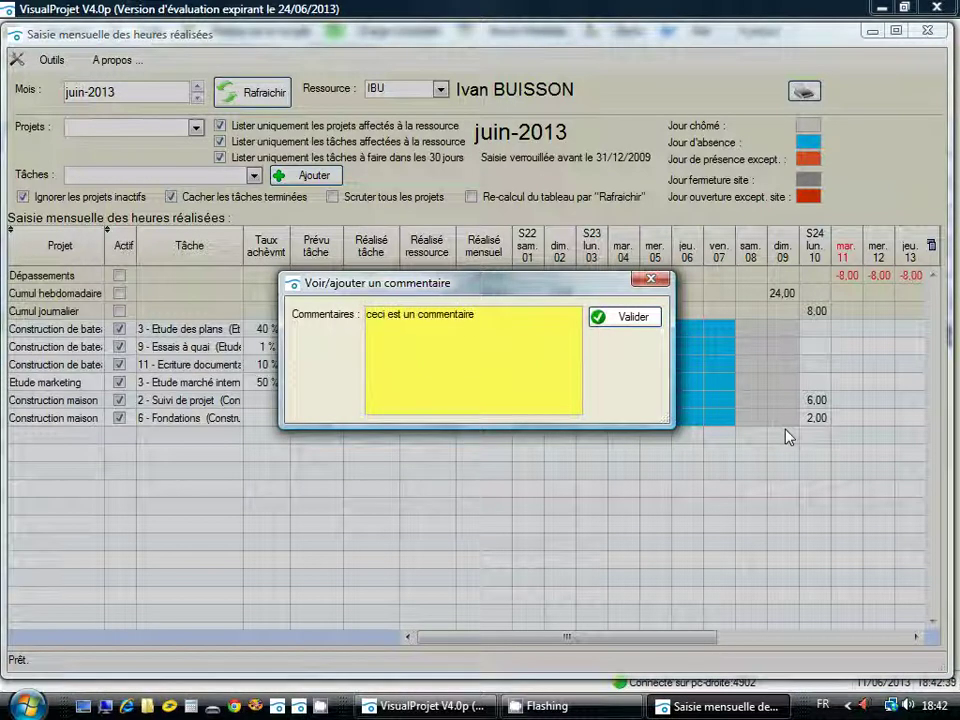
left_click(604, 317)
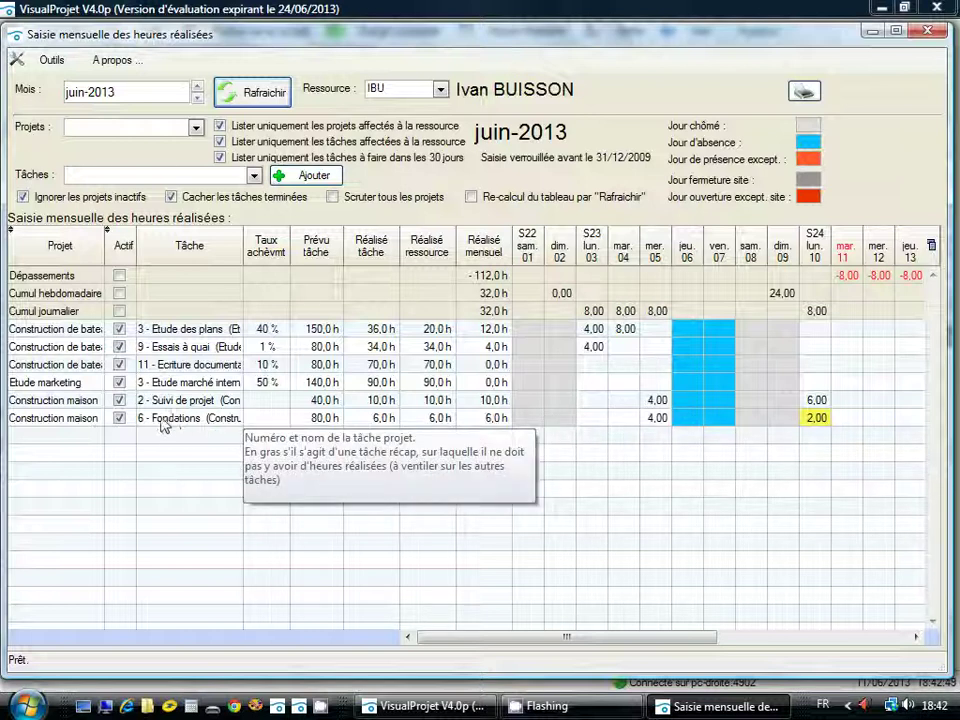
- Add the note "bien reçu" to the details of Construction de bateau's task 3 - Etude des plans, review the thread and close it
right_click(186, 336)
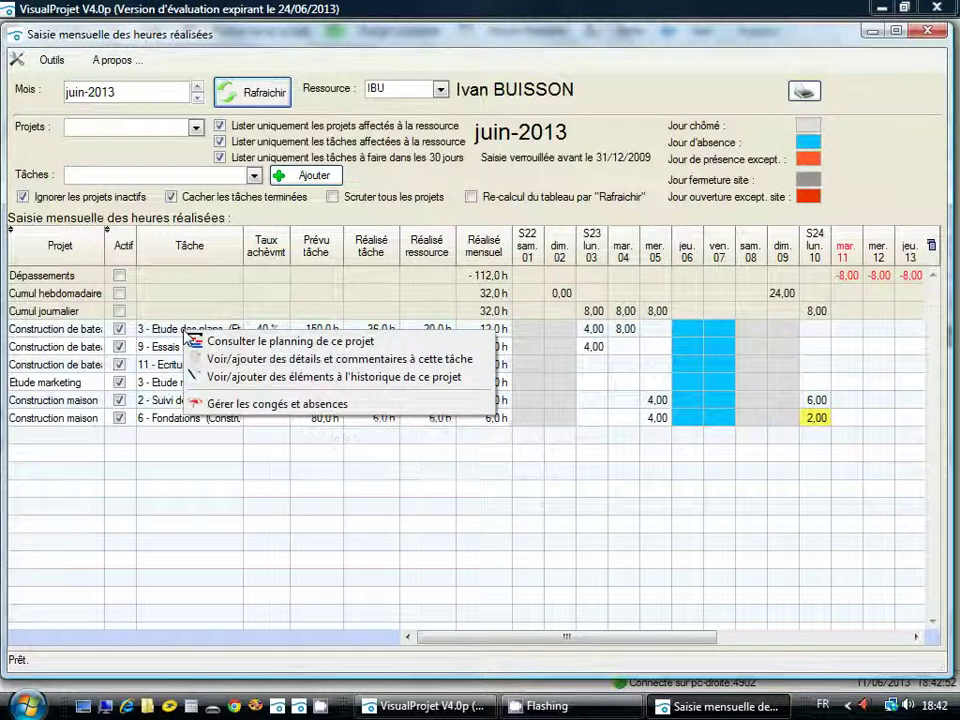
left_click(232, 358)
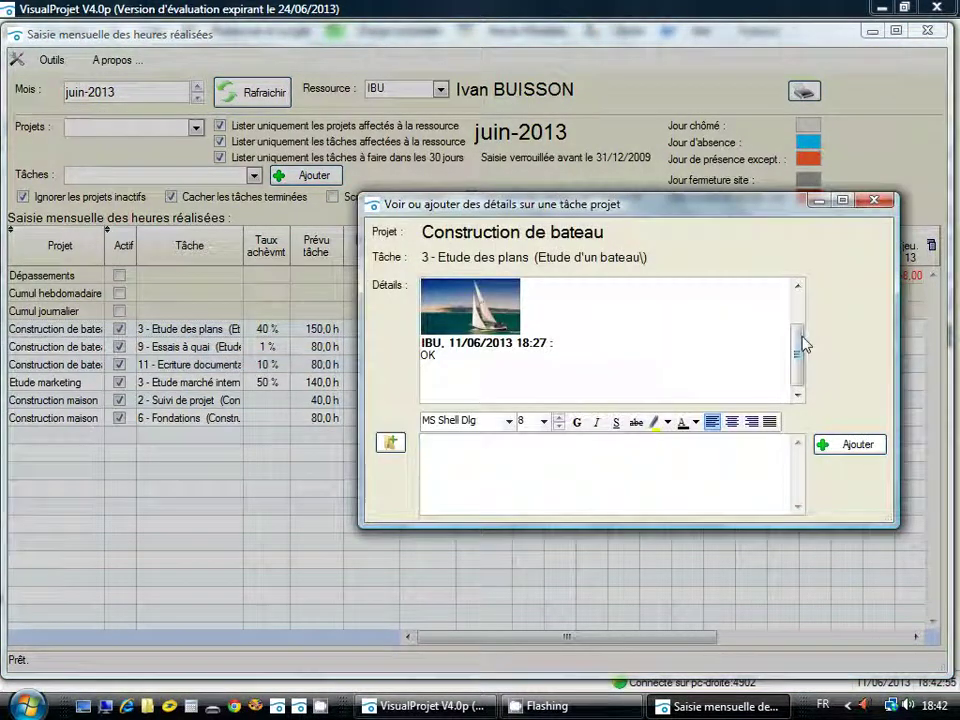
left_click_drag(797, 345, 784, 378)
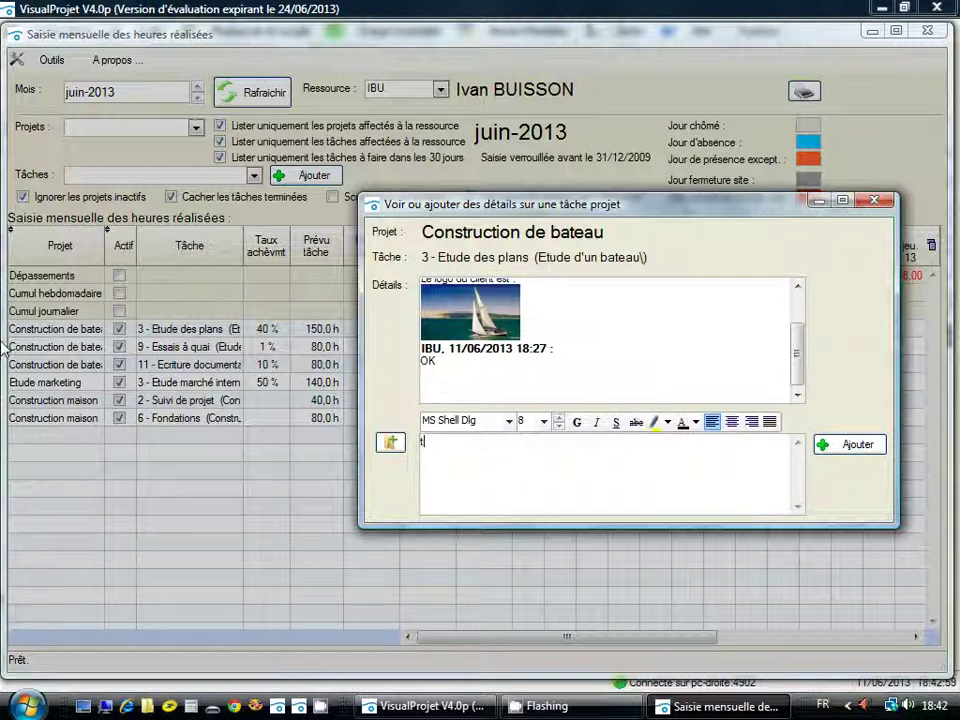
type("bien reçu")
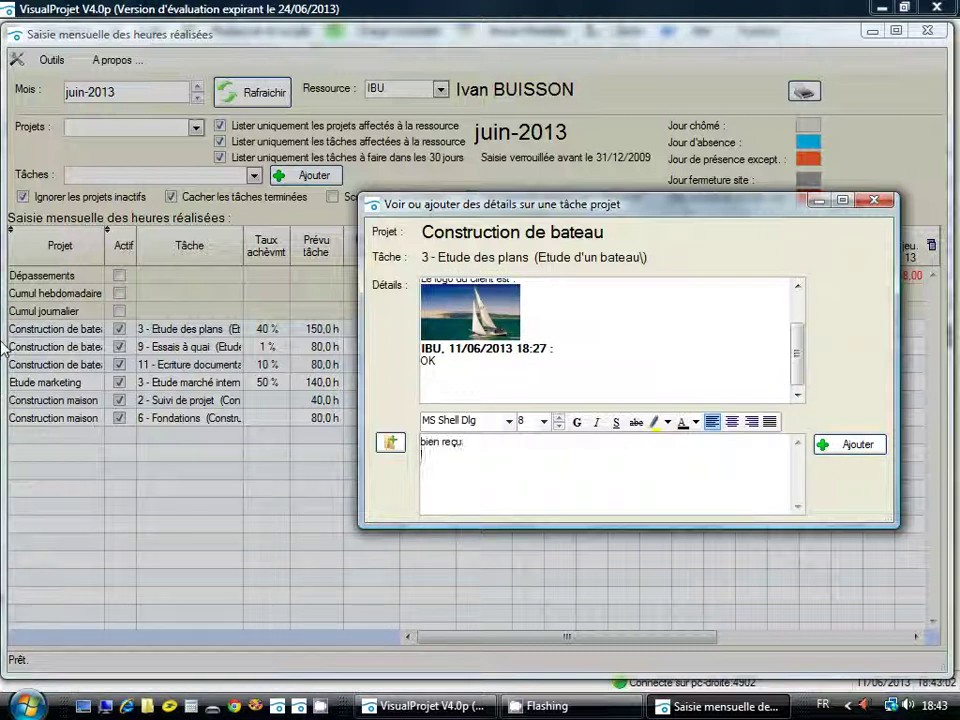
left_click(840, 447)
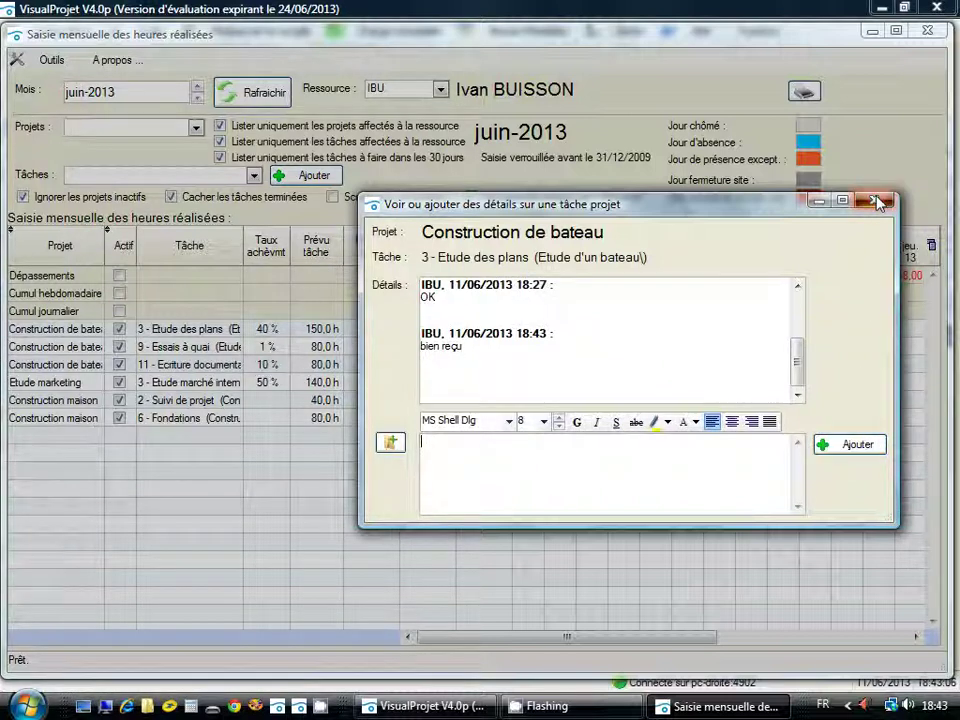
scroll(797, 350, "up", 4)
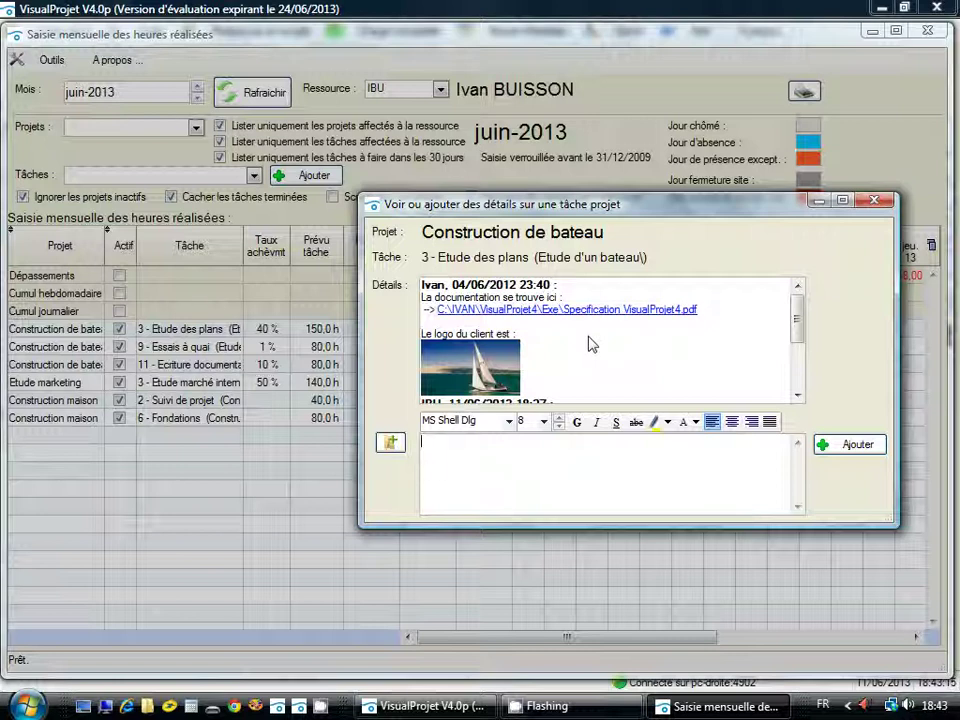
left_click_drag(796, 316, 794, 372)
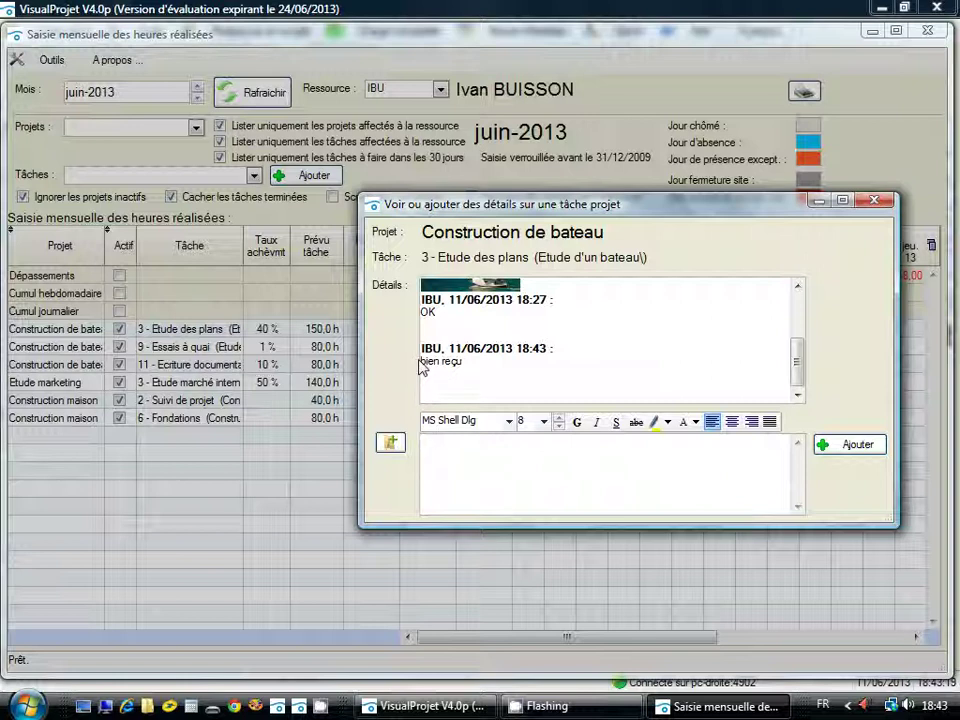
left_click(873, 200)
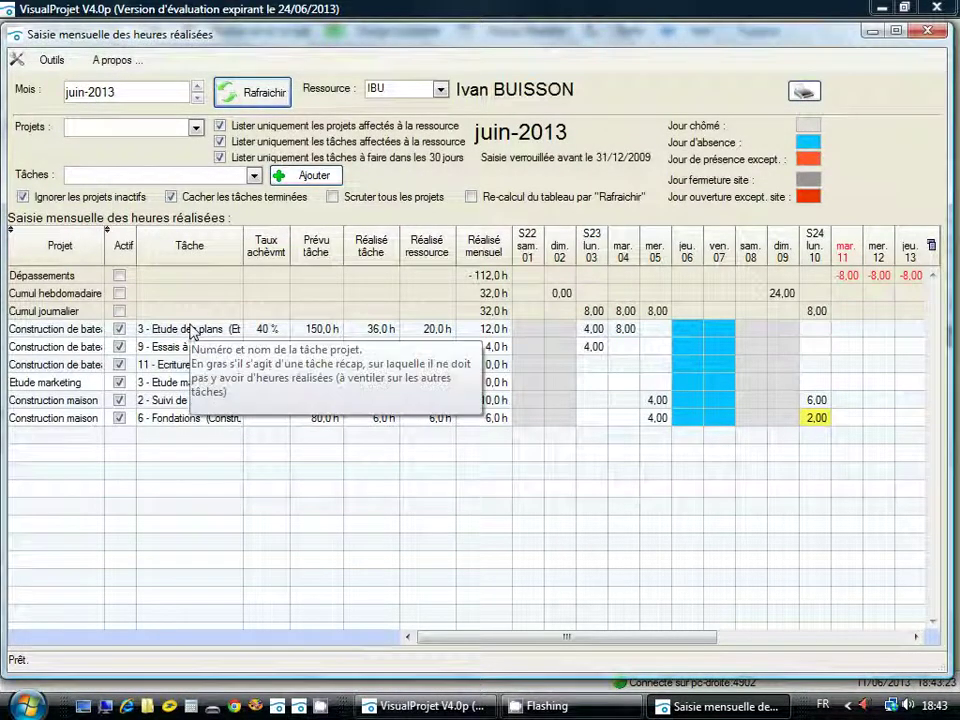
- Consult the Construction maison project's planning from its Fondations task in the timesheet, and close the planning
right_click(168, 419)
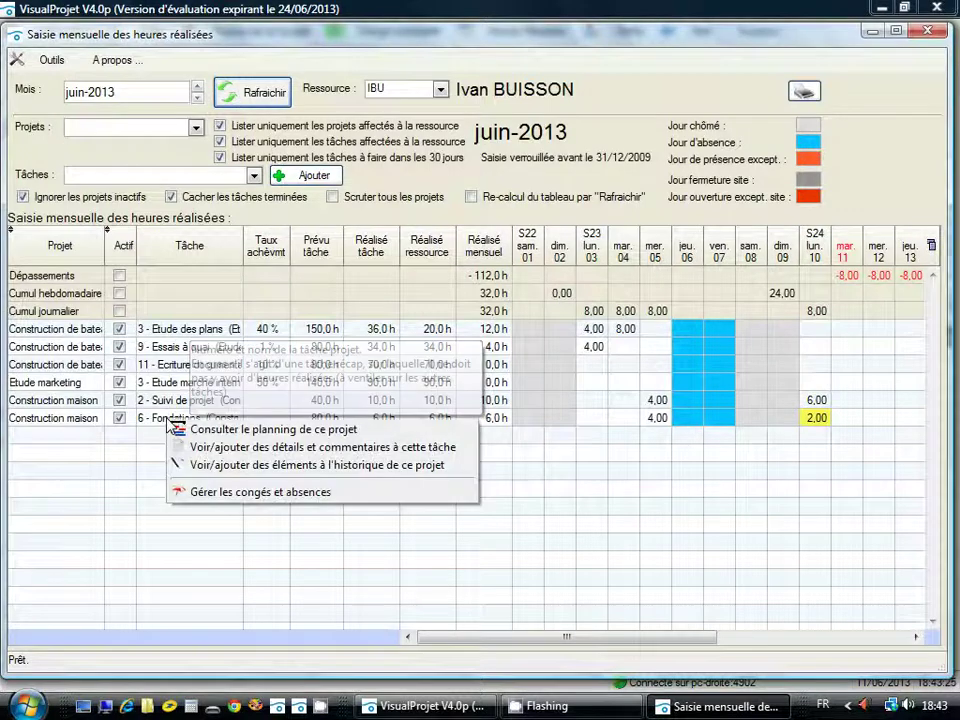
left_click(210, 430)
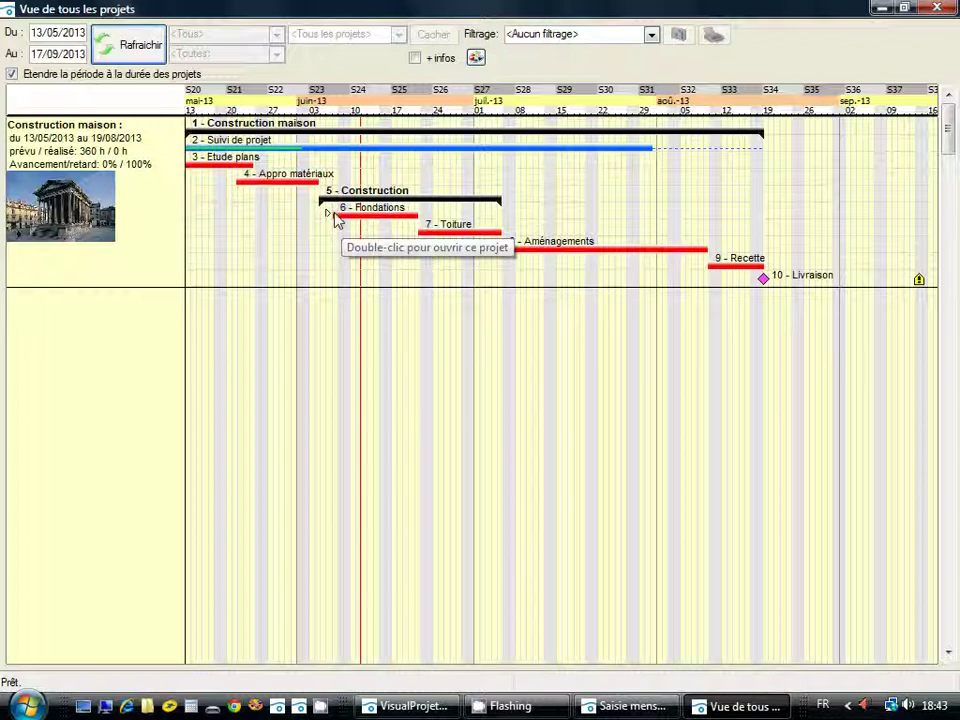
left_click(948, 8)
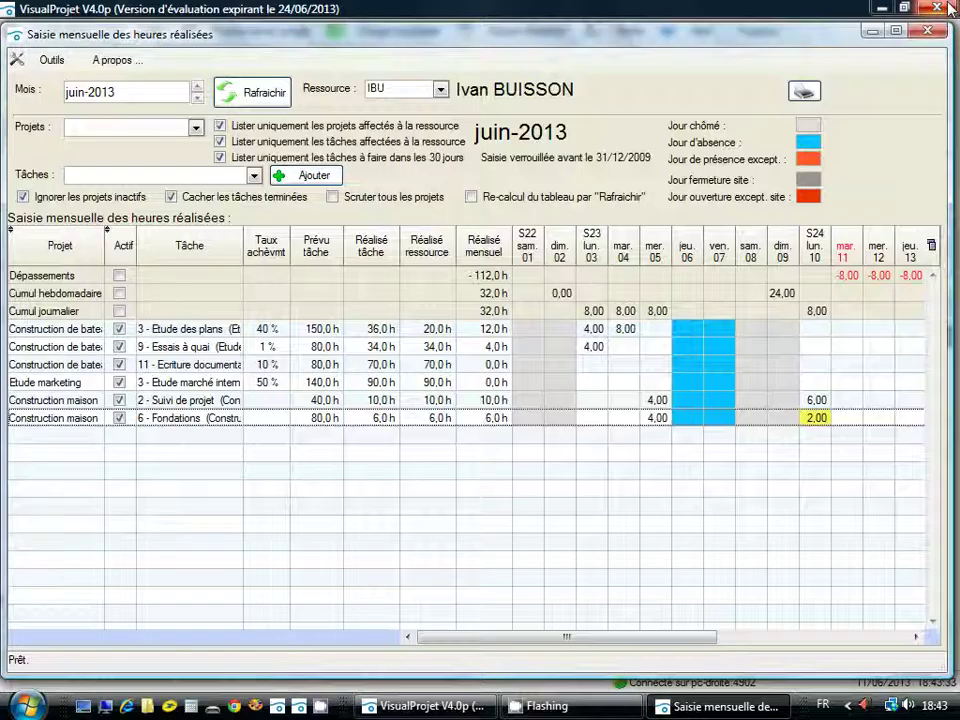
- Leave the monthly hours entry, open the Construction maison project and check the hours worked on the Fondations task
left_click(940, 8)
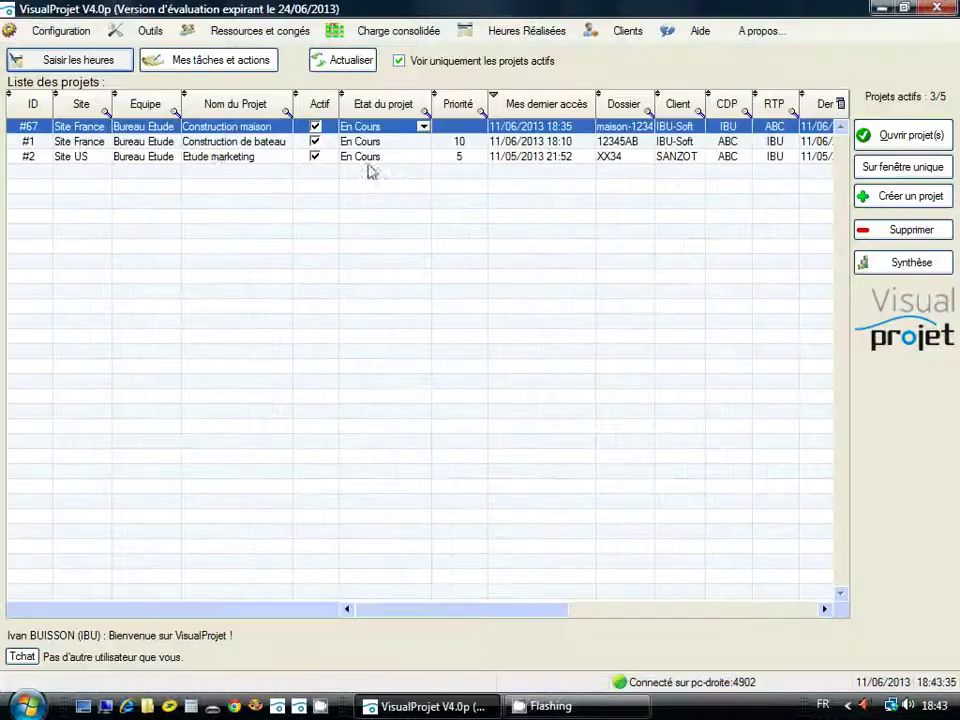
double_click(222, 128)
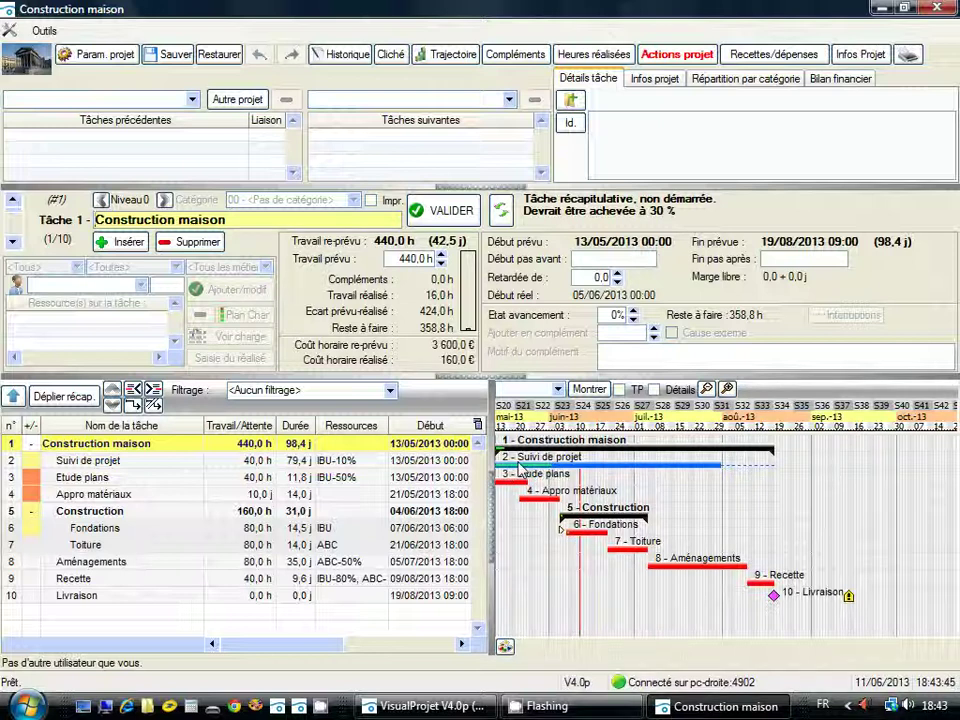
left_click(586, 535)
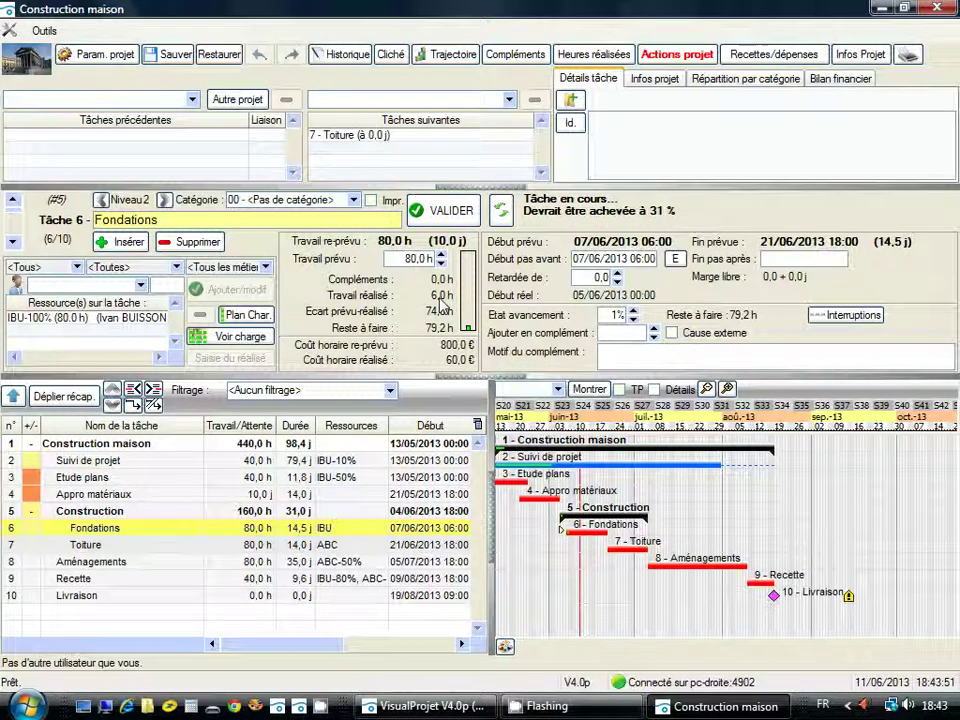
- Set the Fondations task's state of progress to 50% and validate it
left_click(601, 316)
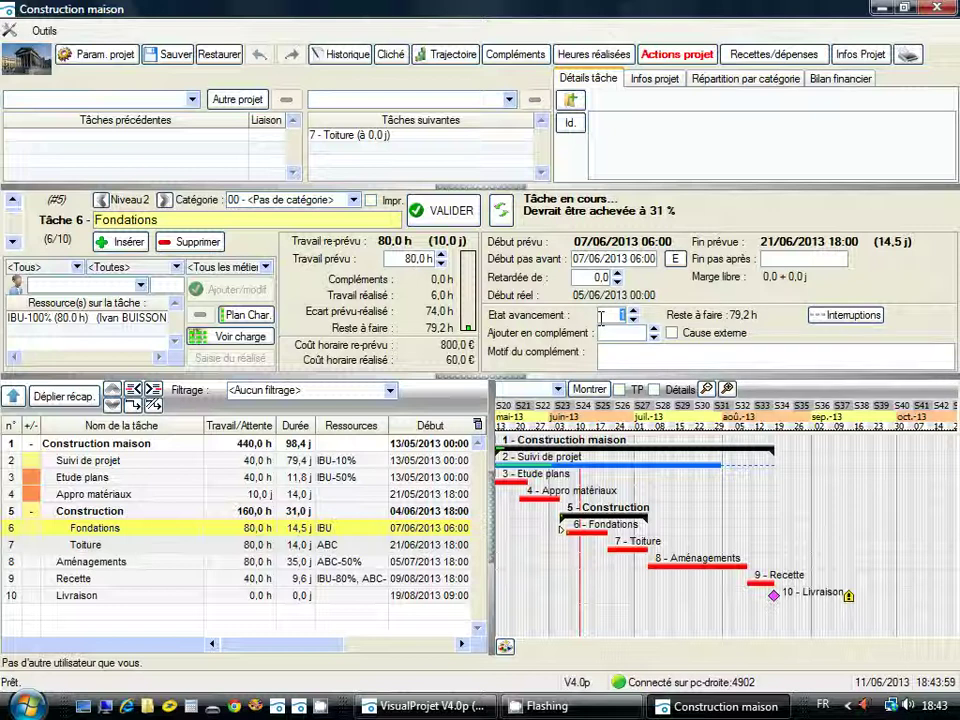
type("50")
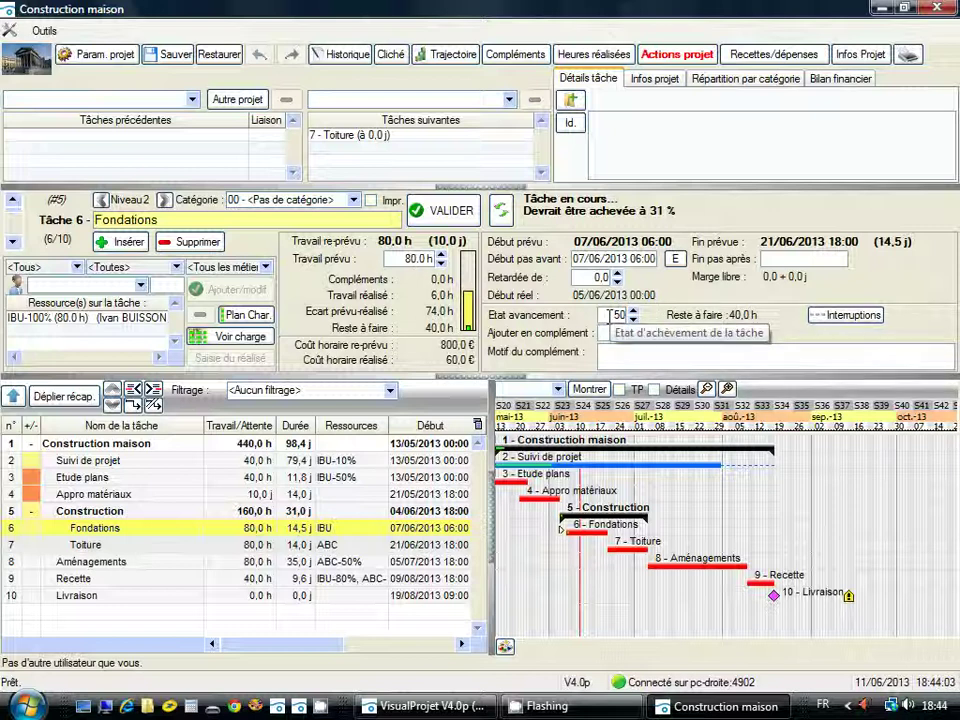
key("Return")
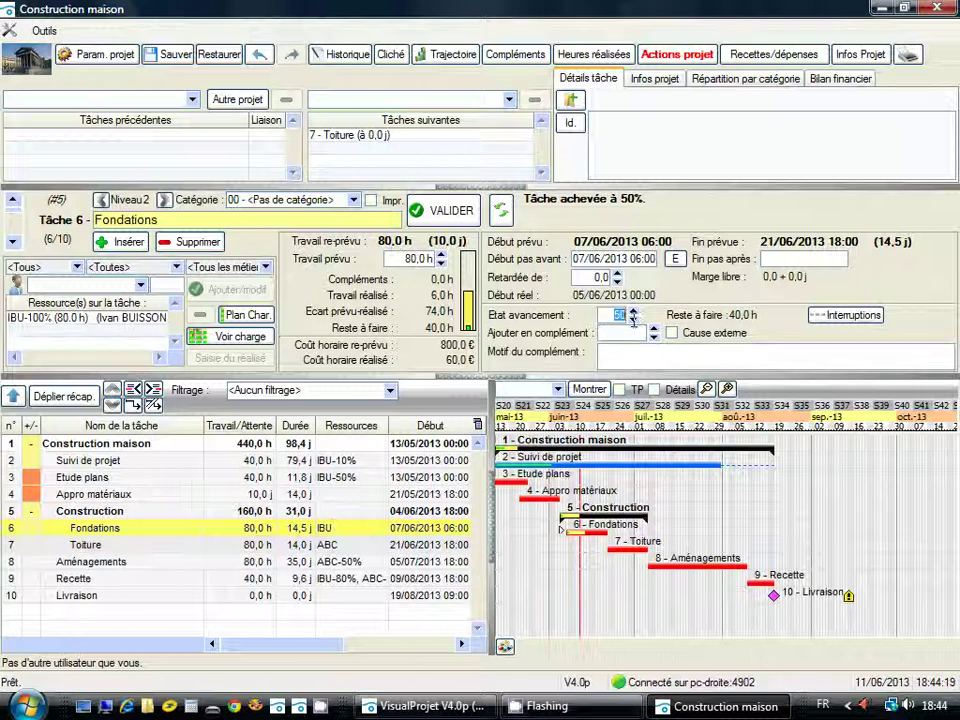
- Try marking the Fondations task as 100% complete, and return its progress to 50%
left_click(633, 312)
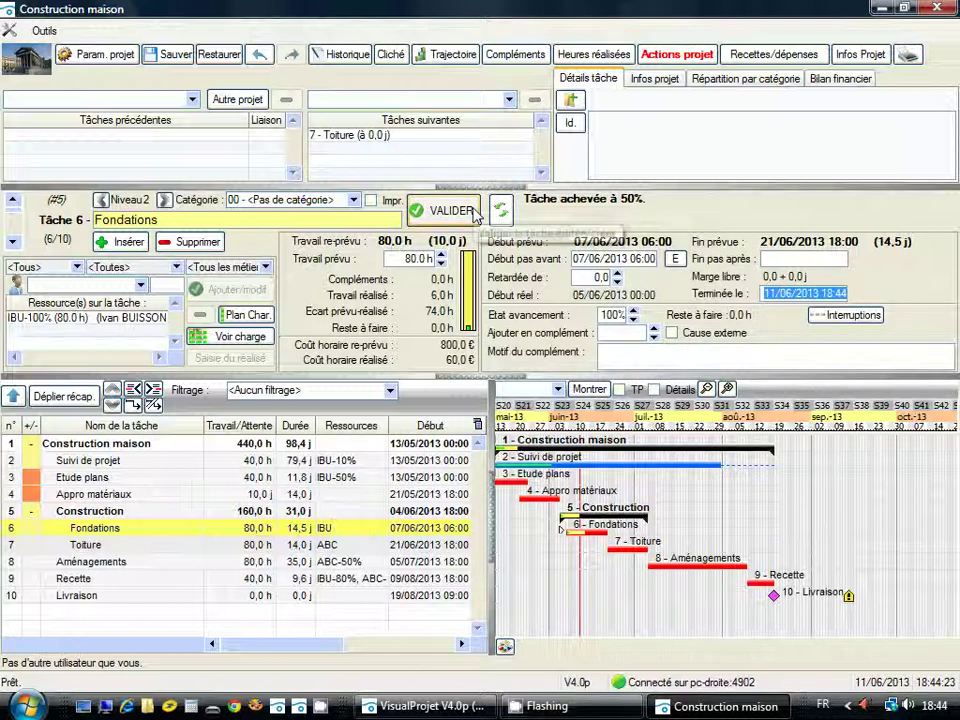
left_click(610, 320)
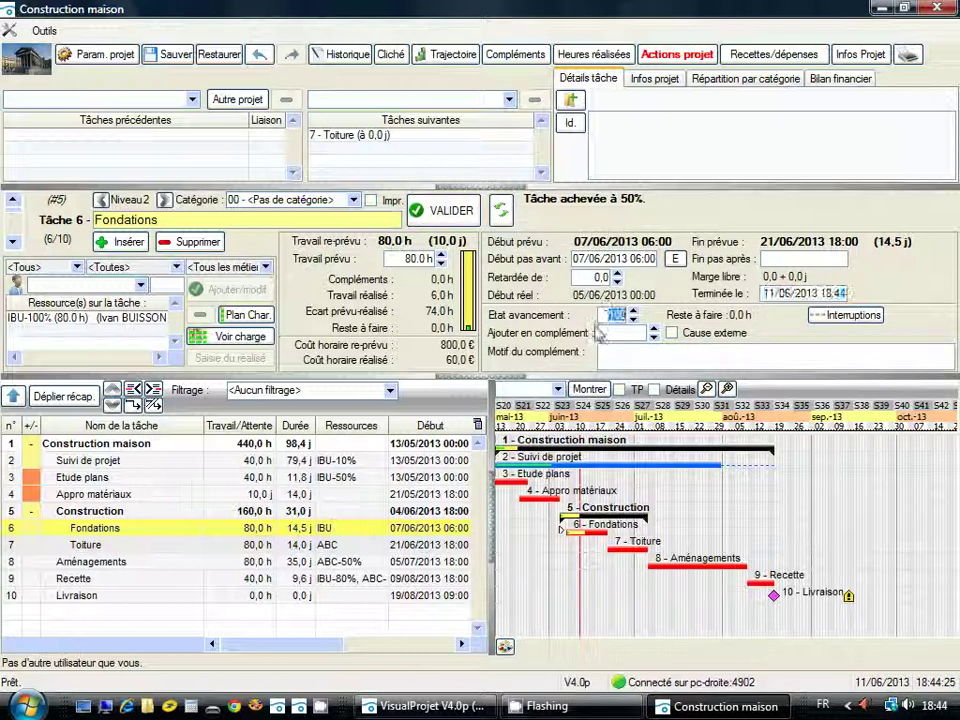
type("50")
- Add a 20 h work complement to the Fondations task with the reason "on a un pb technique" and validate the task
left_click(620, 333)
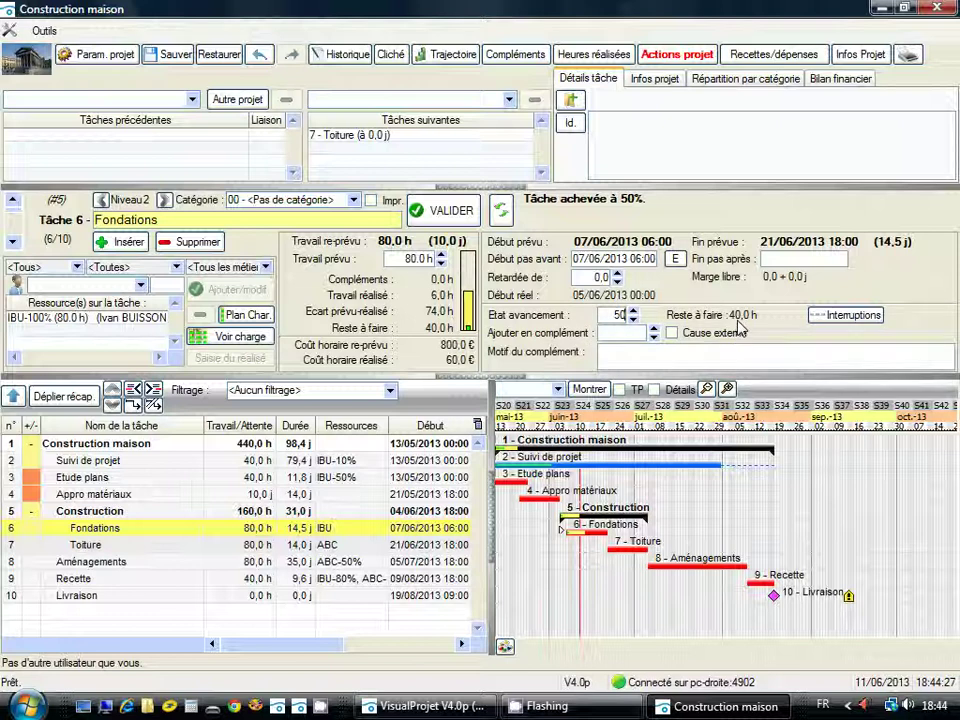
type("20")
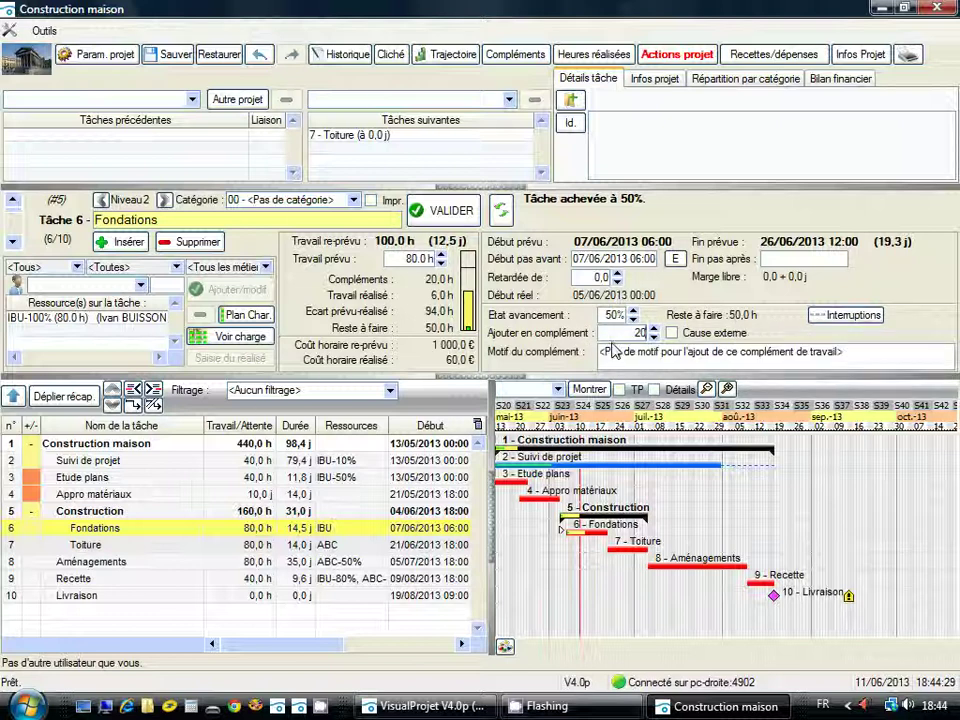
left_click(614, 350)
type("b technique")
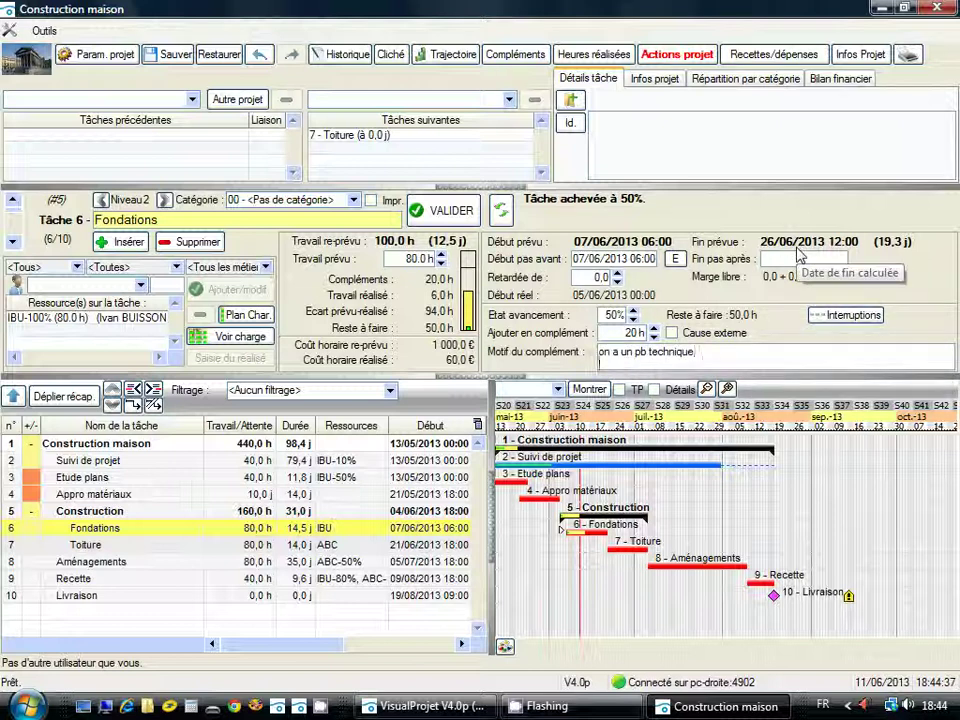
left_click(445, 212)
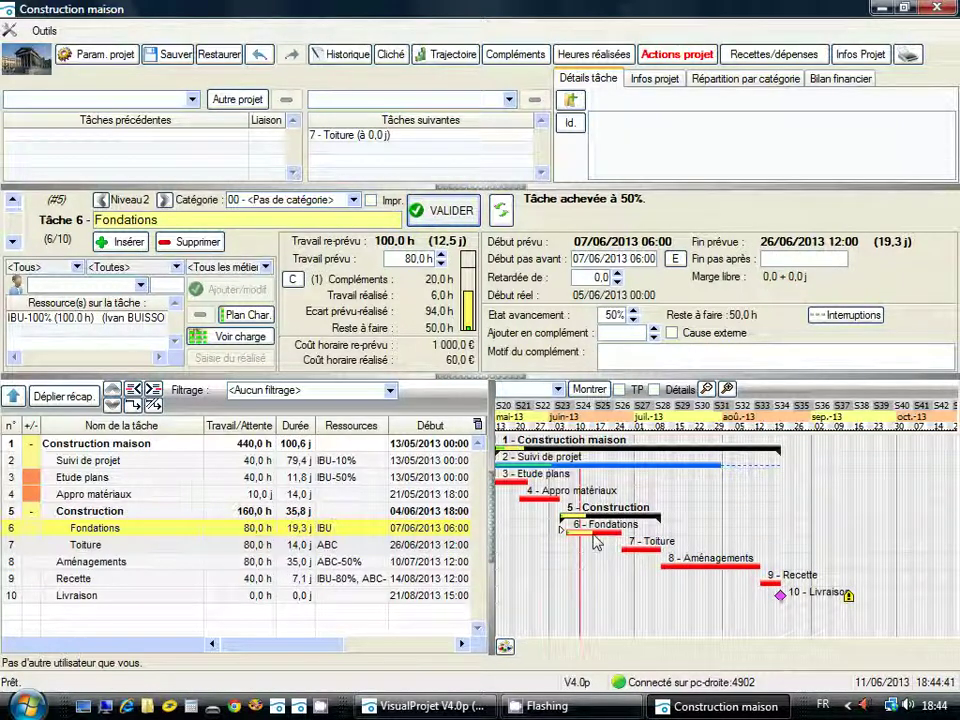
- Review the complements recorded on the Fondations task and the whole project's complement summary, closing each window
left_click(292, 279)
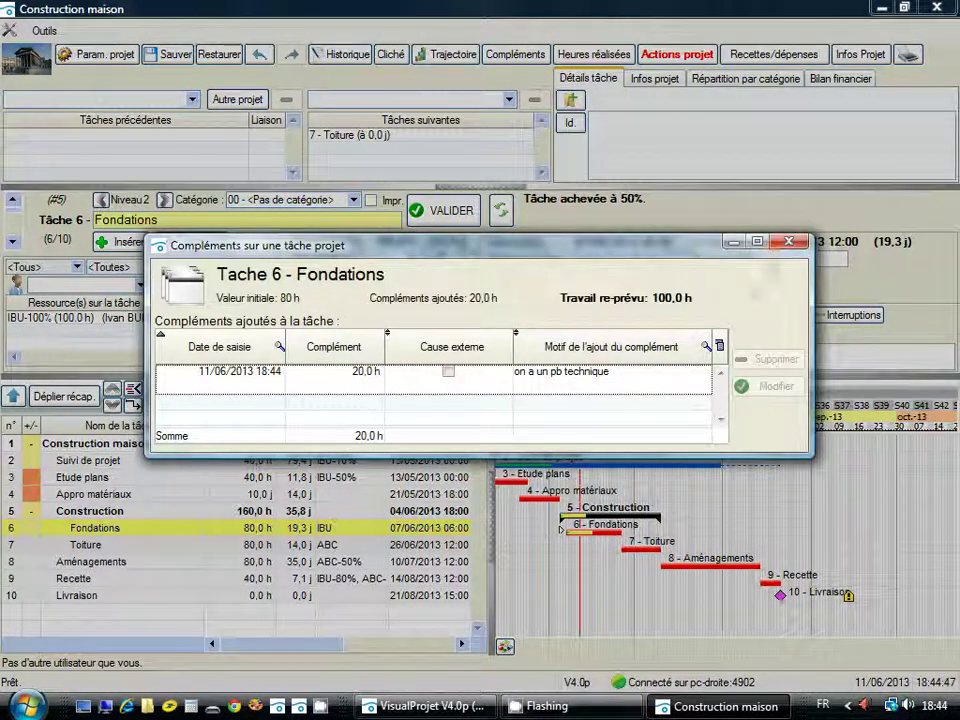
left_click(624, 375)
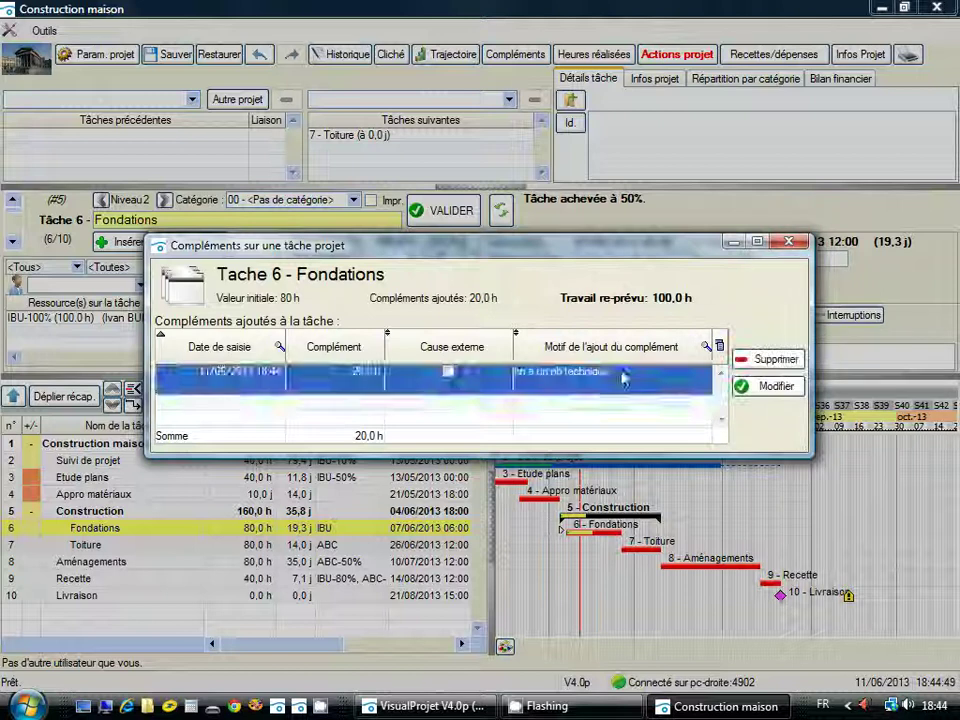
left_click(621, 372)
left_click(620, 371)
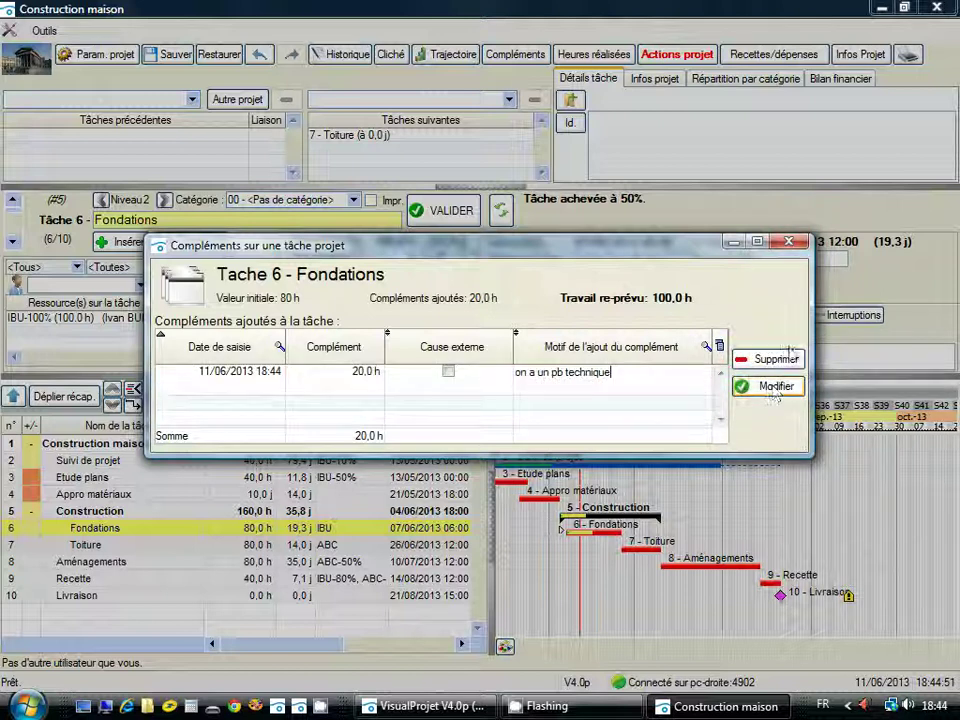
left_click(789, 242)
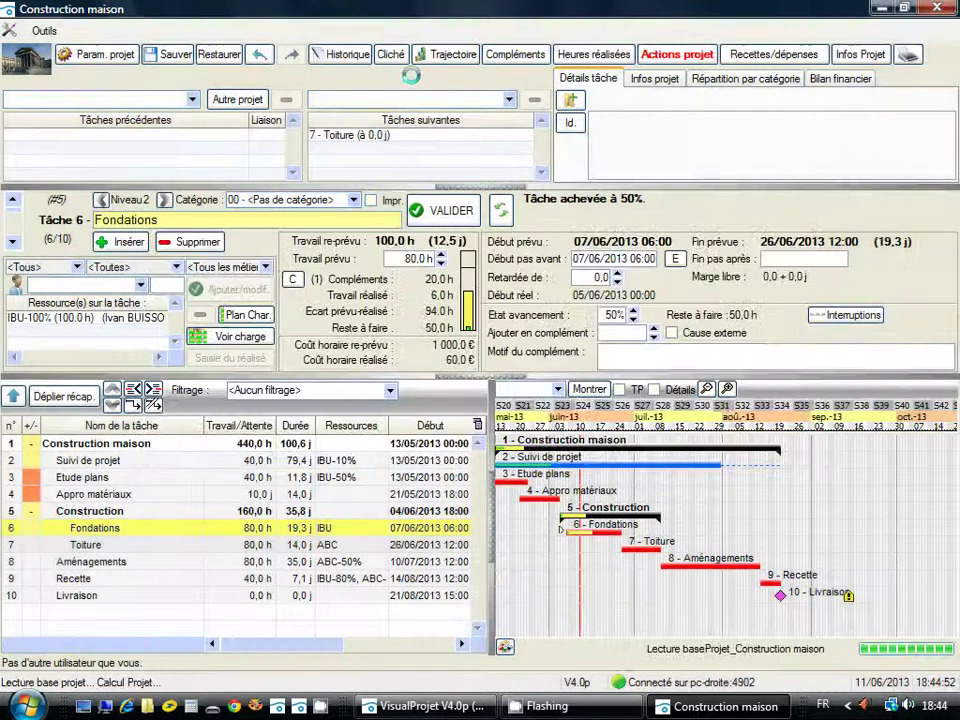
left_click(513, 57)
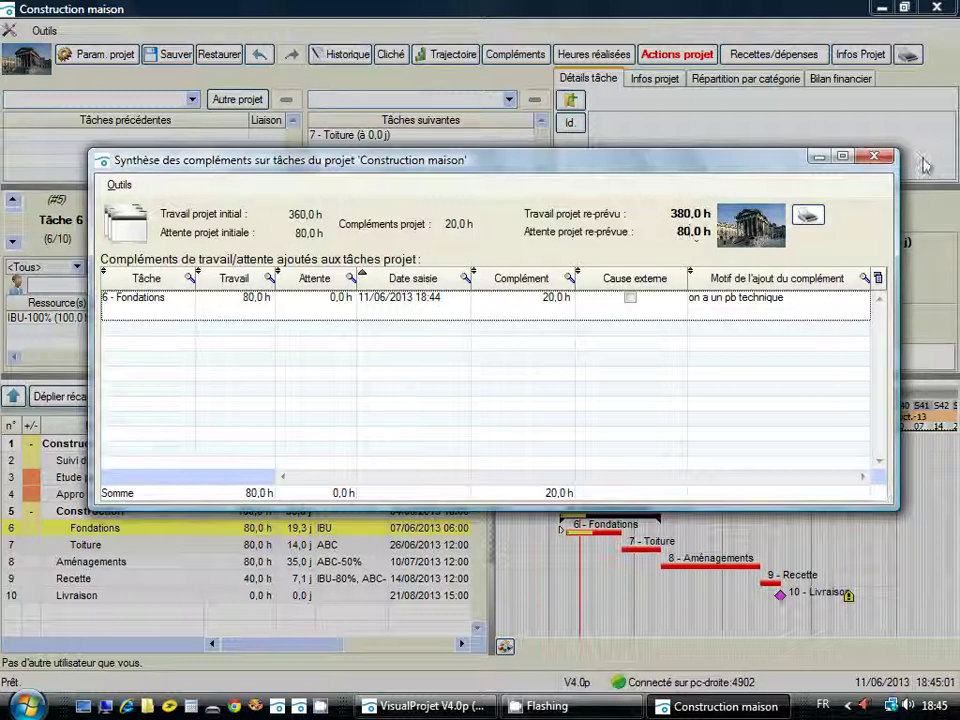
left_click(876, 160)
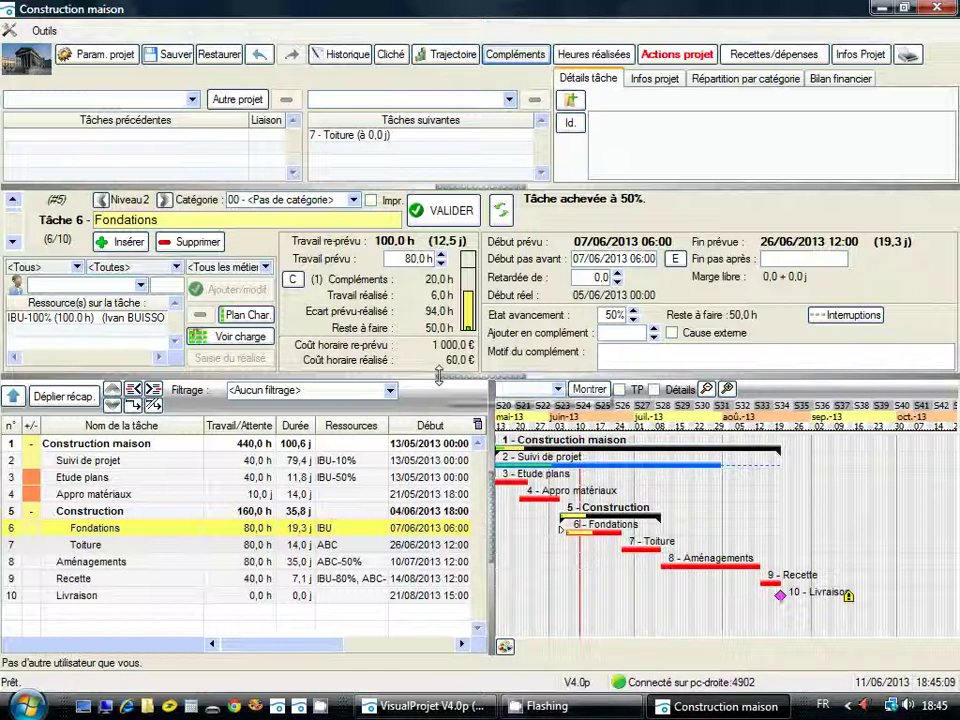
- Examine the Construction maison project's trajectory chart, switch the hourly cost view on and off, and close the chart
left_click(435, 57)
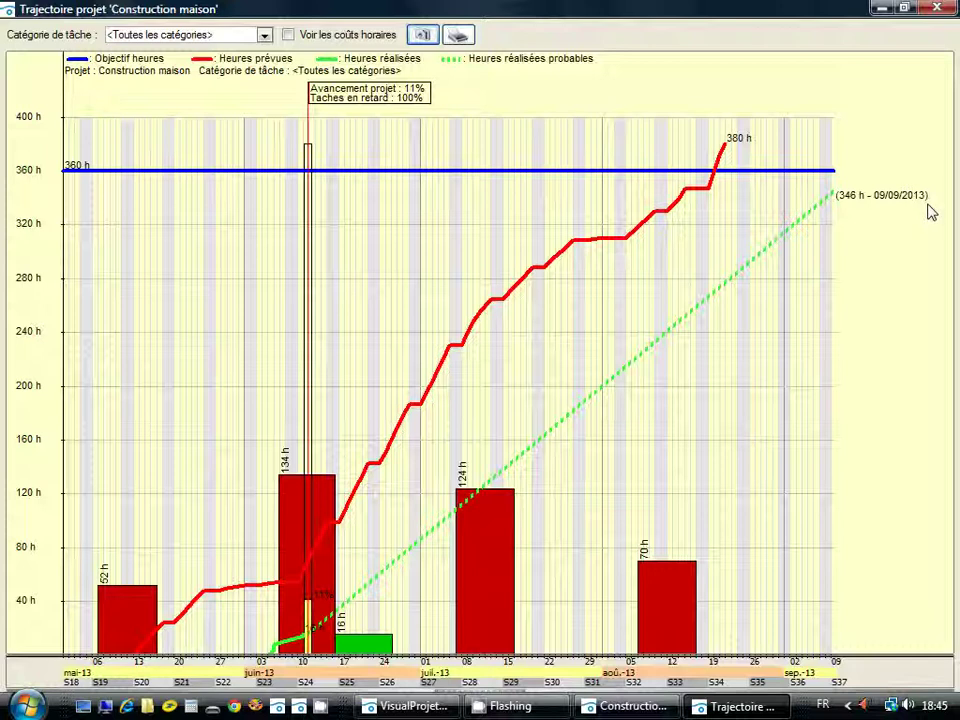
left_click(289, 35)
left_click(289, 35)
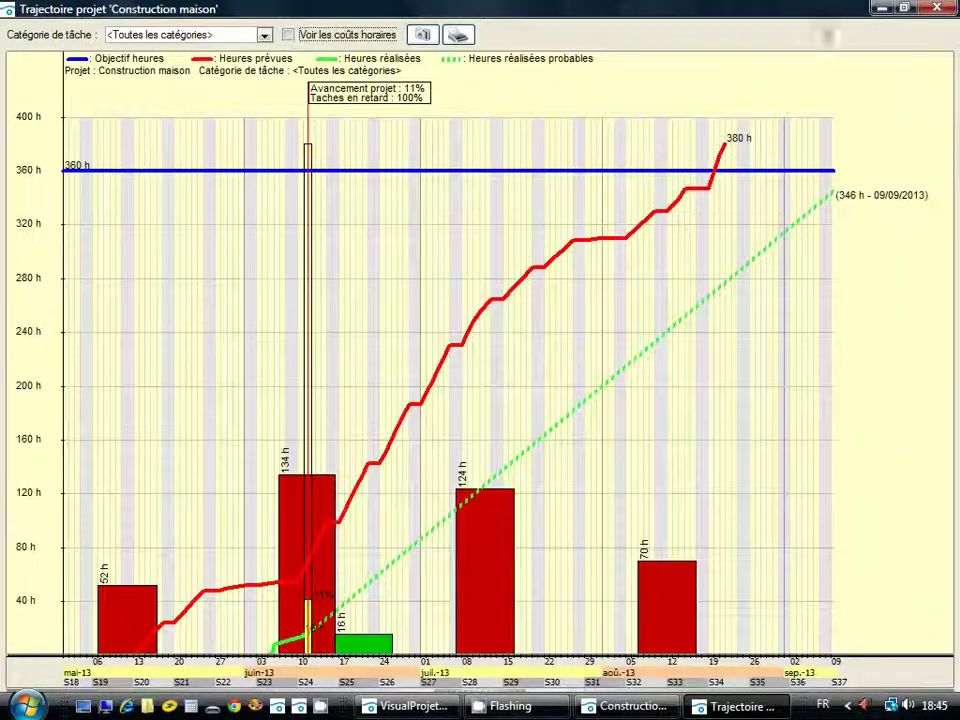
left_click(937, 8)
- Review the project's worked hours filtered on the task category 26 - Suivi de projet, and close the list
left_click(594, 54)
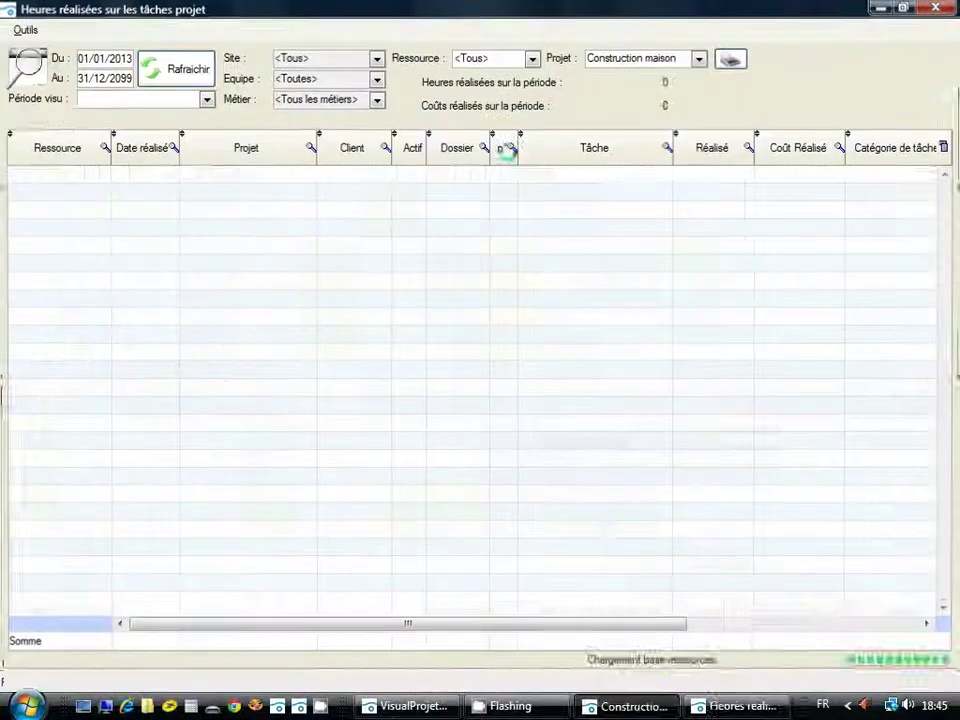
left_click_drag(408, 626, 624, 626)
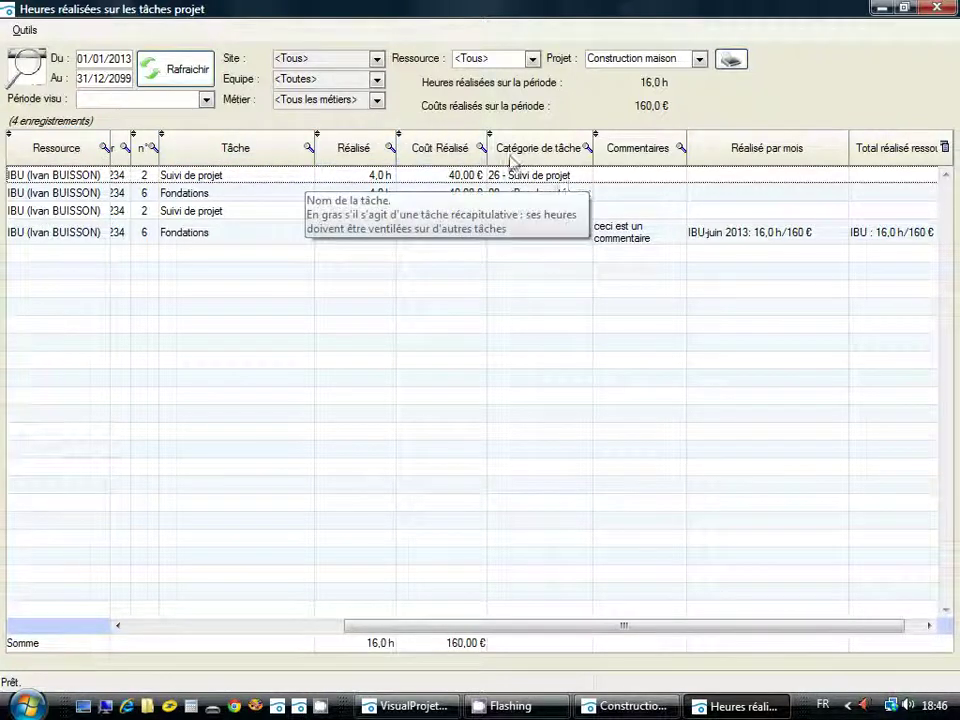
left_click(586, 149)
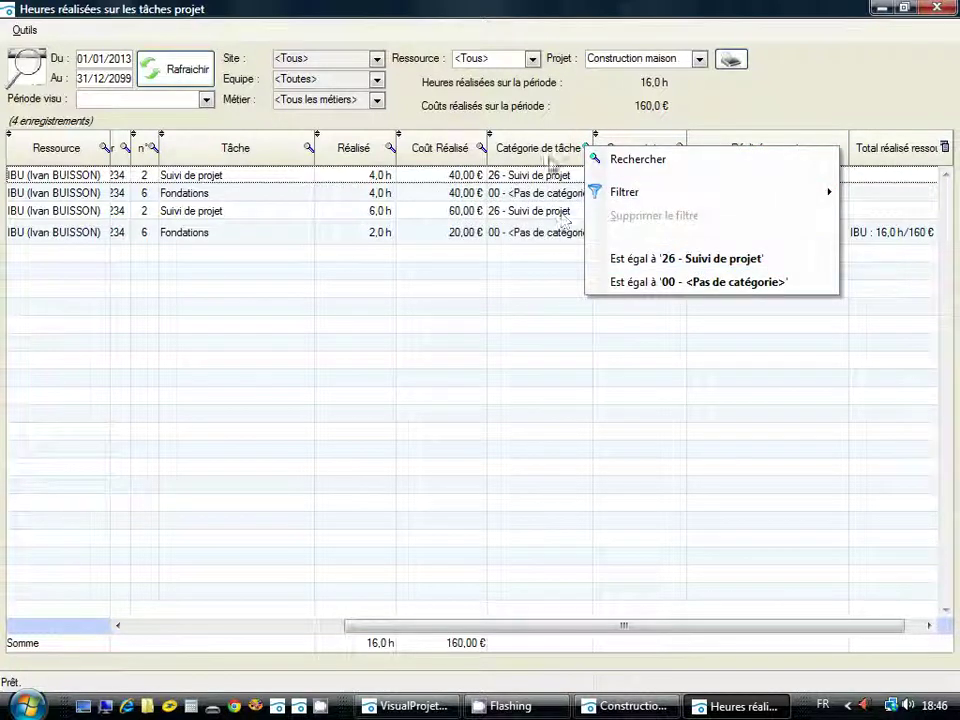
left_click(604, 258)
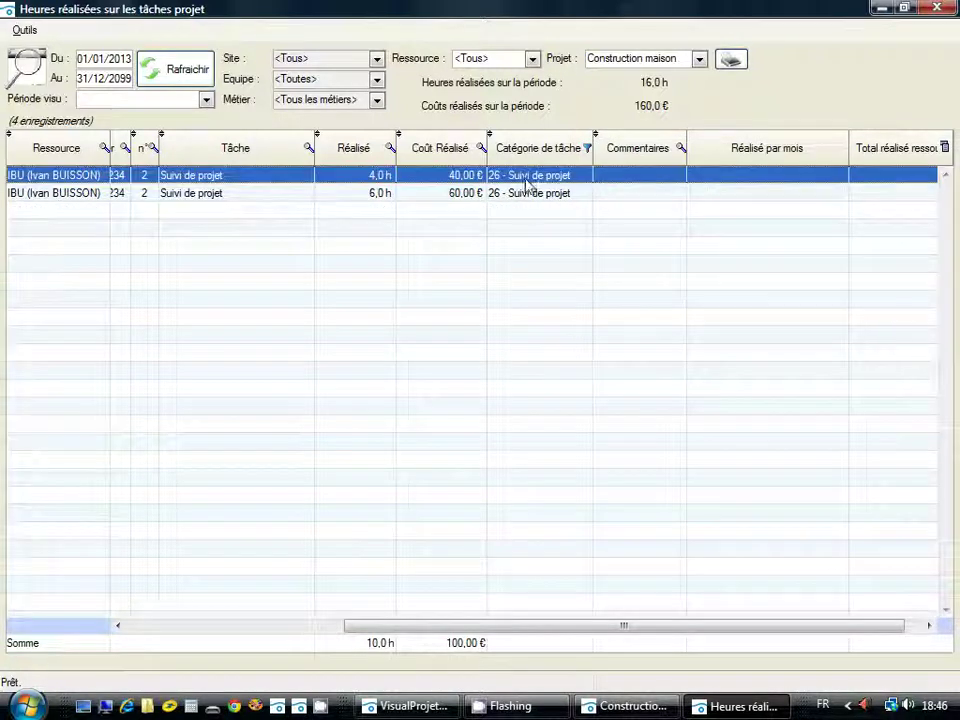
left_click(936, 9)
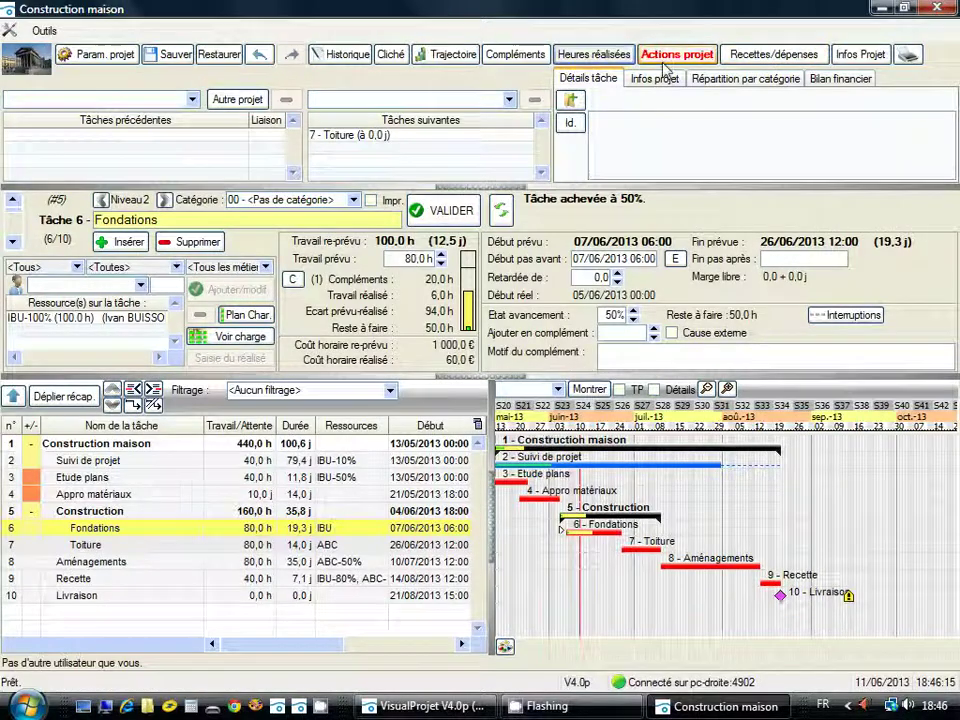
- Take a snapshot of the Construction maison project, review its date and project summary in the history, and close the history
left_click(391, 56)
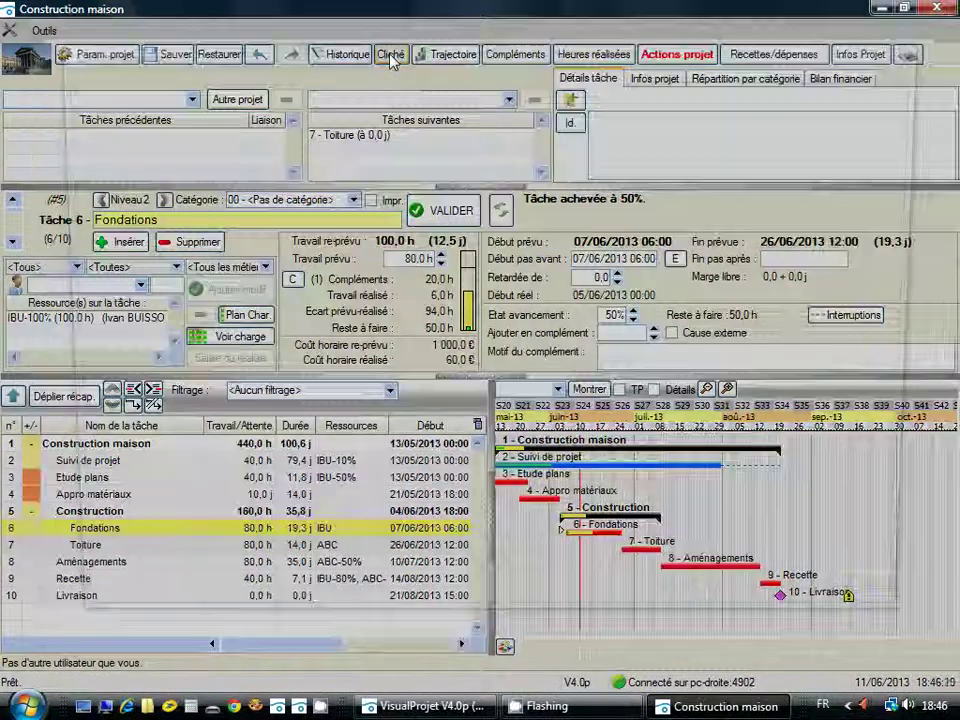
left_click_drag(342, 184, 428, 187)
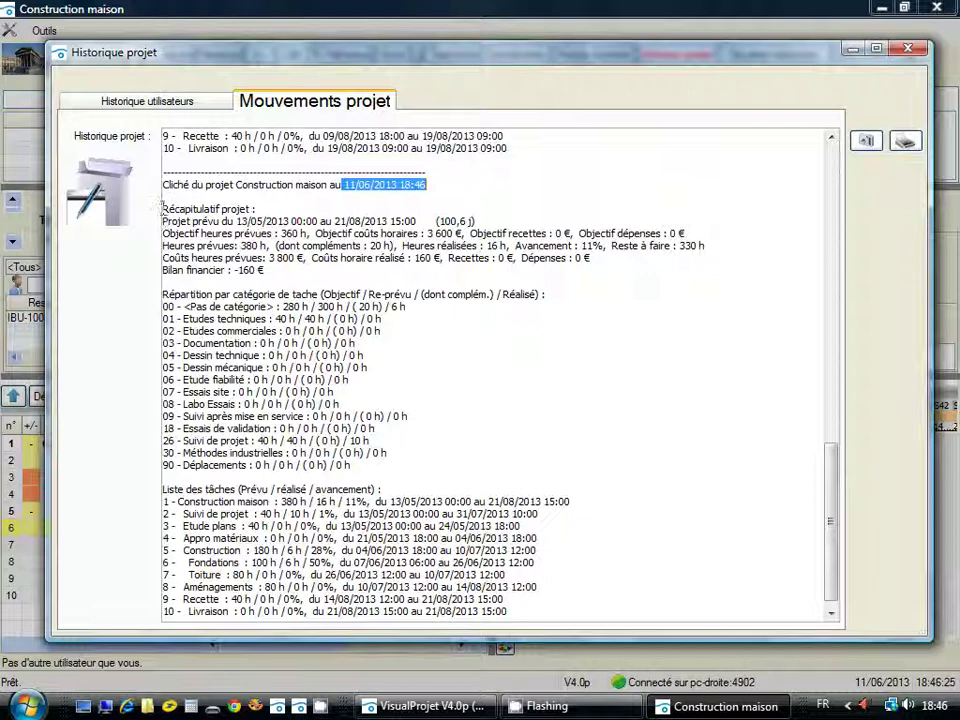
left_click_drag(163, 208, 284, 268)
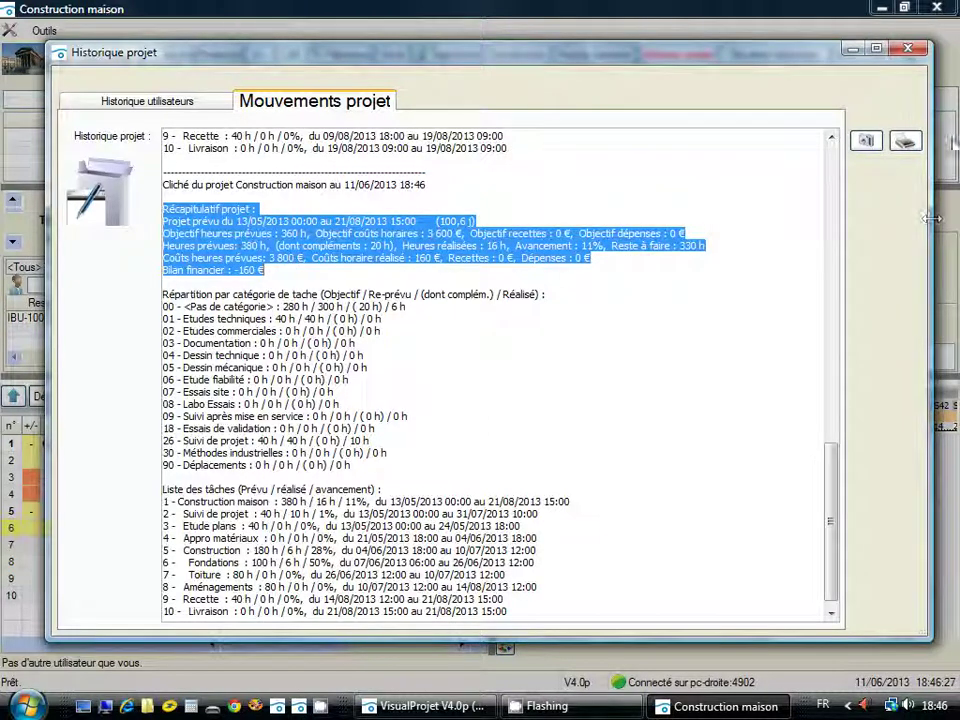
left_click(907, 48)
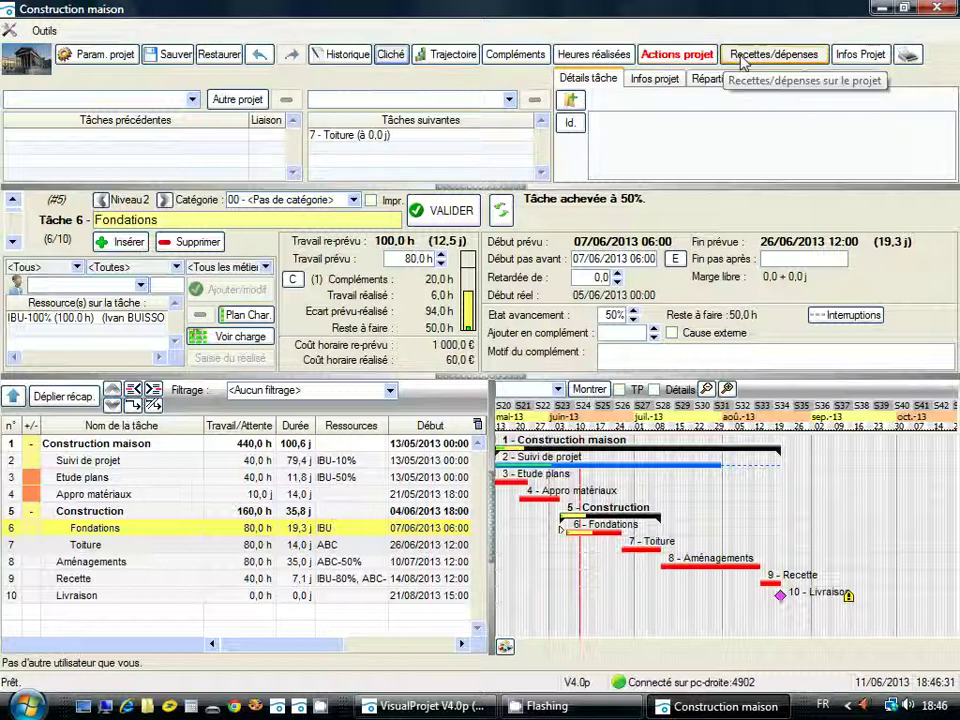
- Open the Construction maison project's action list and examine the Etude plans action with its comment and planned dates
left_click(676, 55)
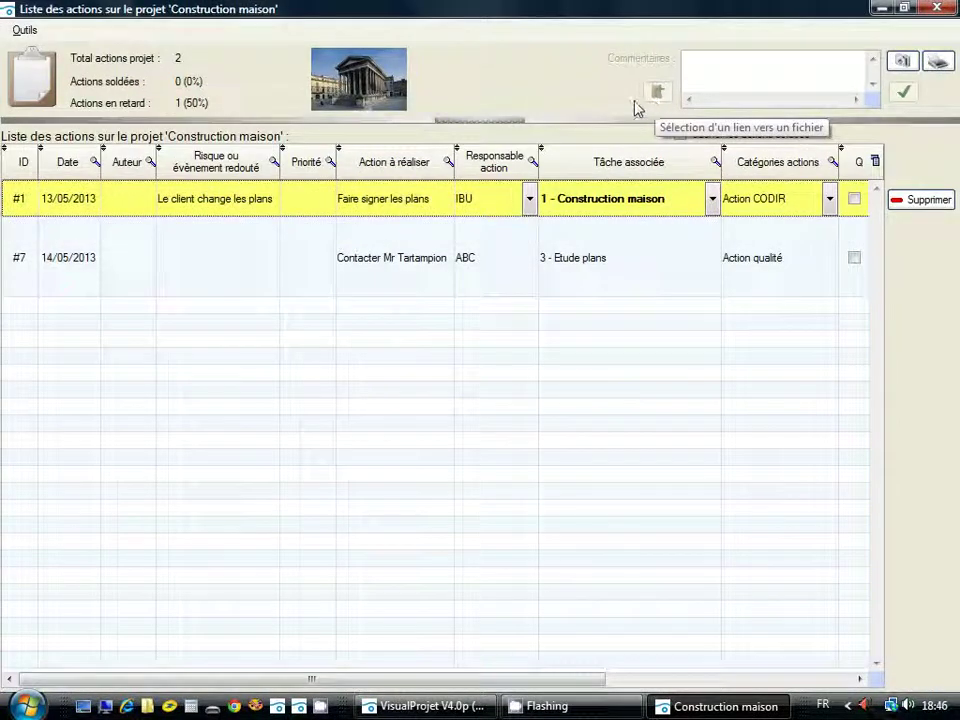
left_click(371, 289)
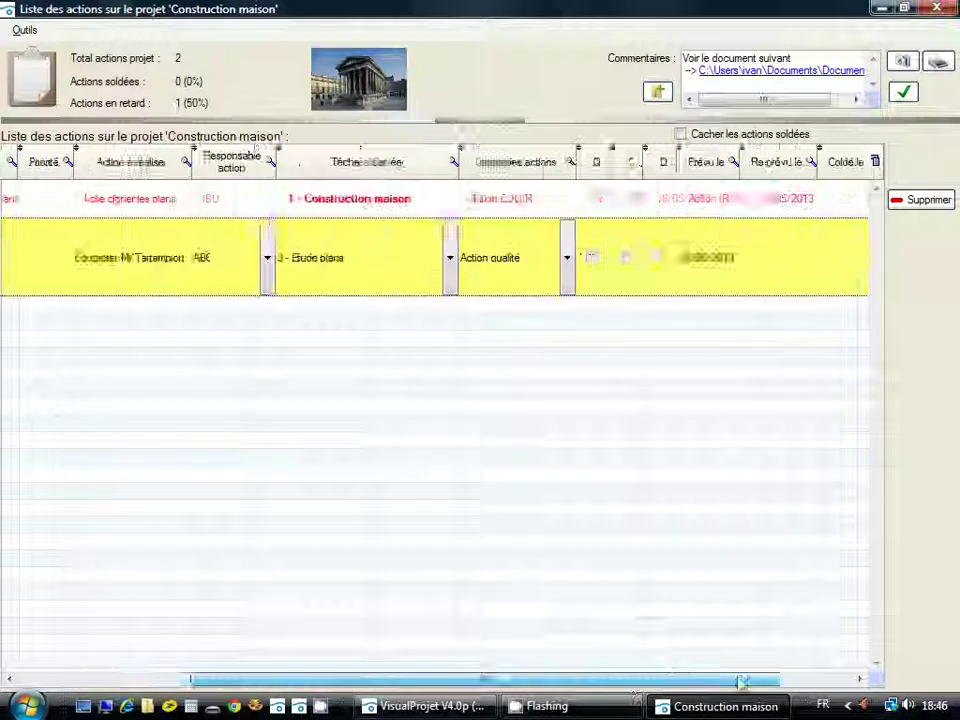